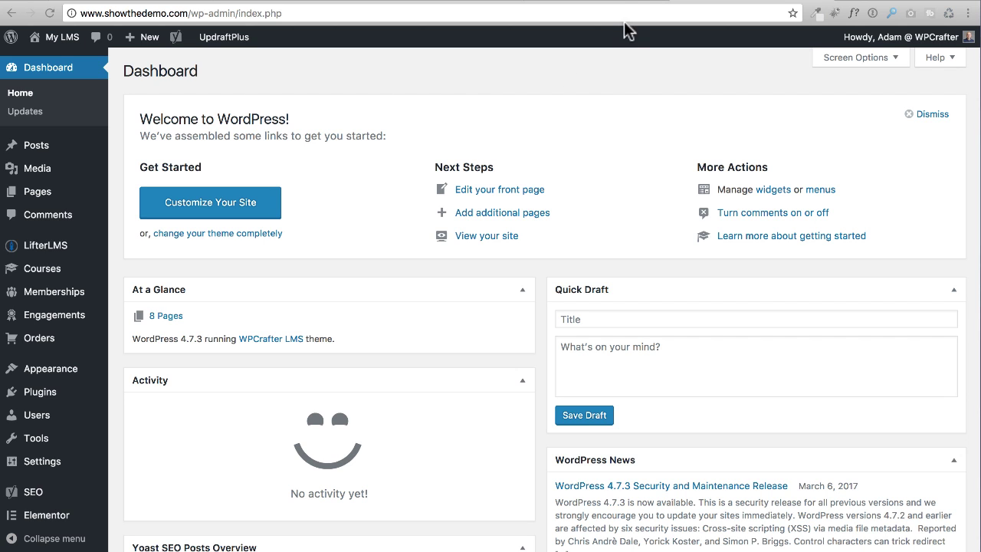
# Step: Review the live site's home page and its Members Dashboard page, ending back on the home page
pyautogui.click(605, 4)
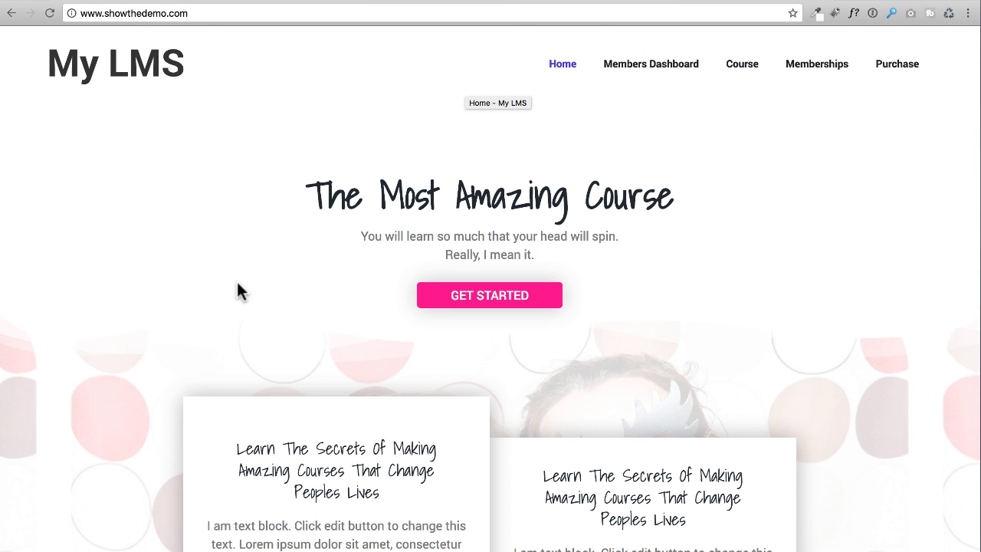
pyautogui.scroll(-4, 261, 269)
pyautogui.click(97, 249)
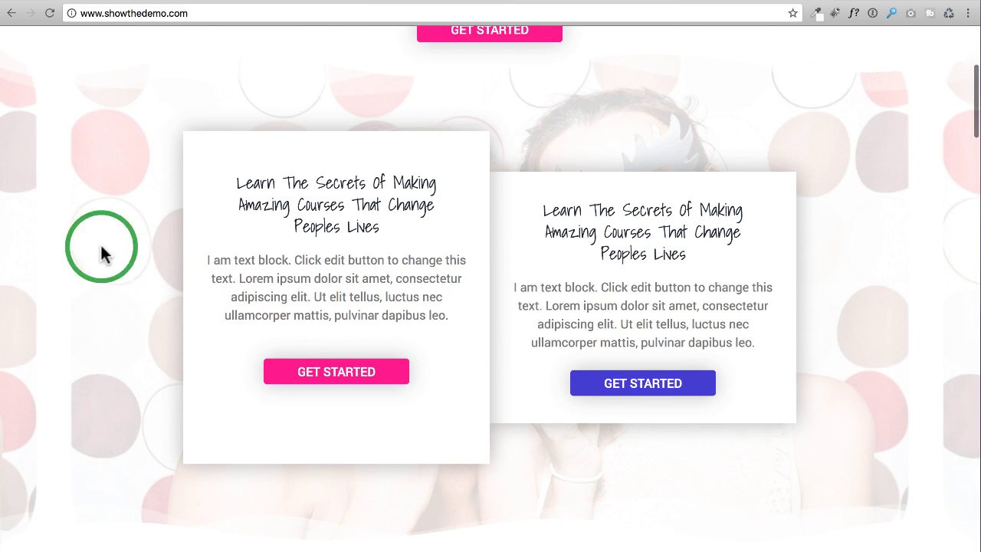
pyautogui.scroll(4, 286, 230)
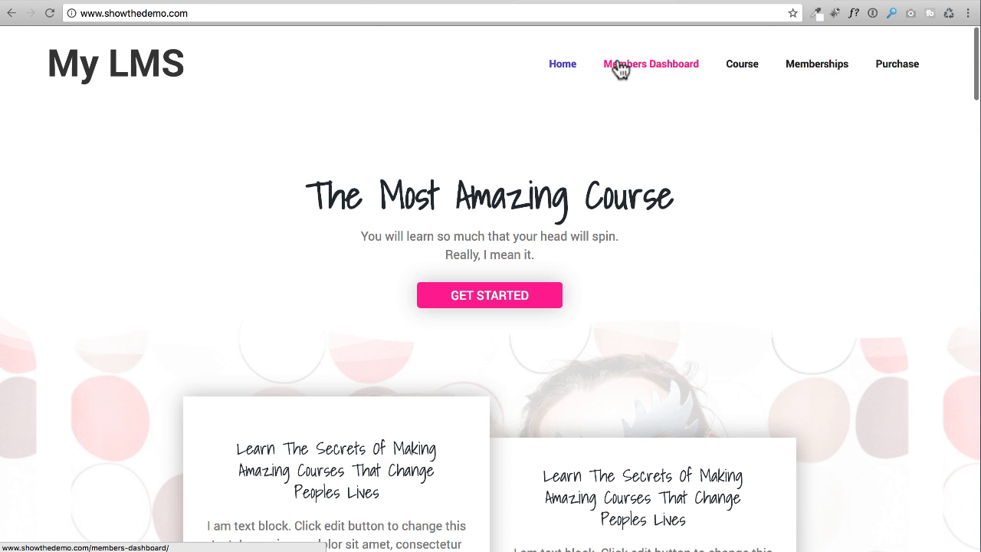
pyautogui.click(682, 70)
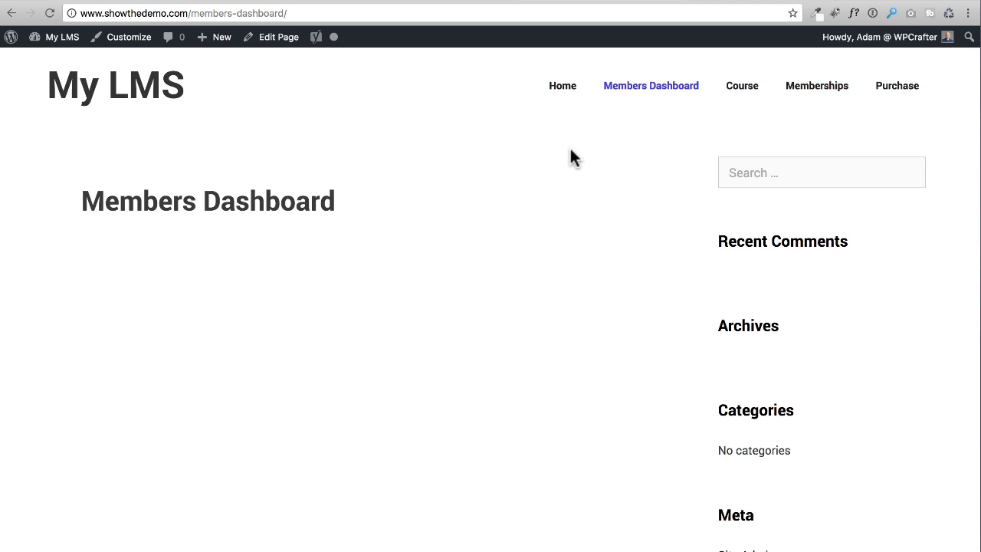
pyautogui.click(568, 96)
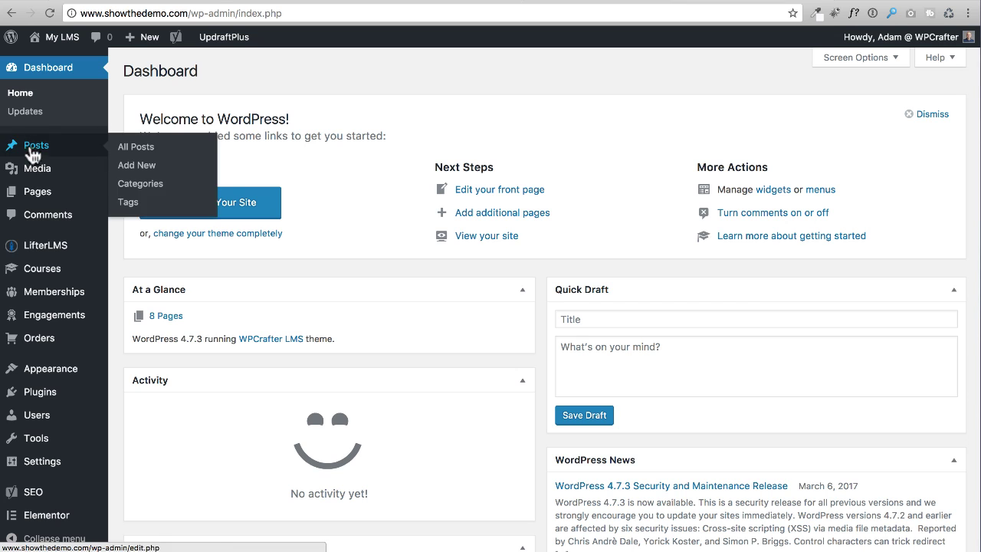
# Step: Open the site's Home page from the WordPress pages list for editing with Elementor
pyautogui.click(122, 211)
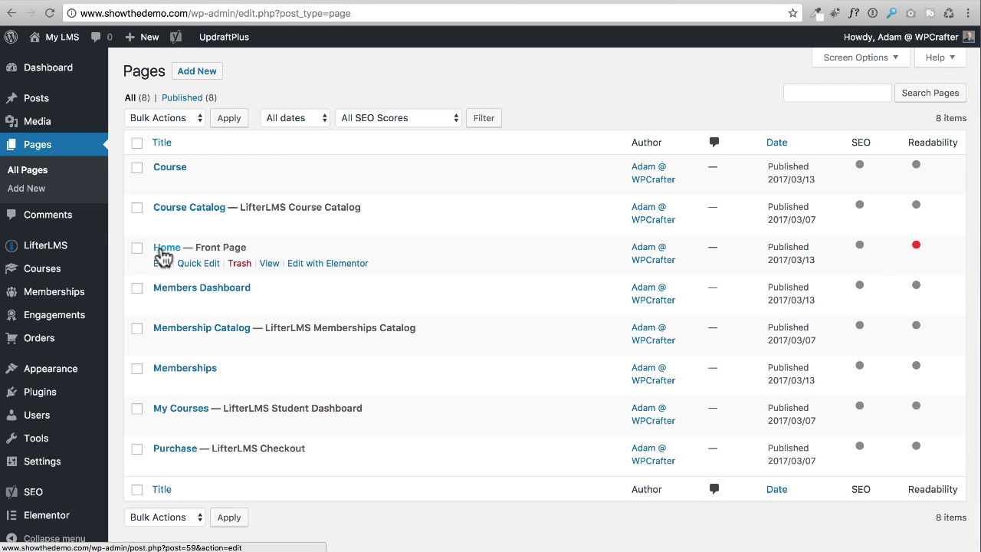
pyautogui.click(164, 256)
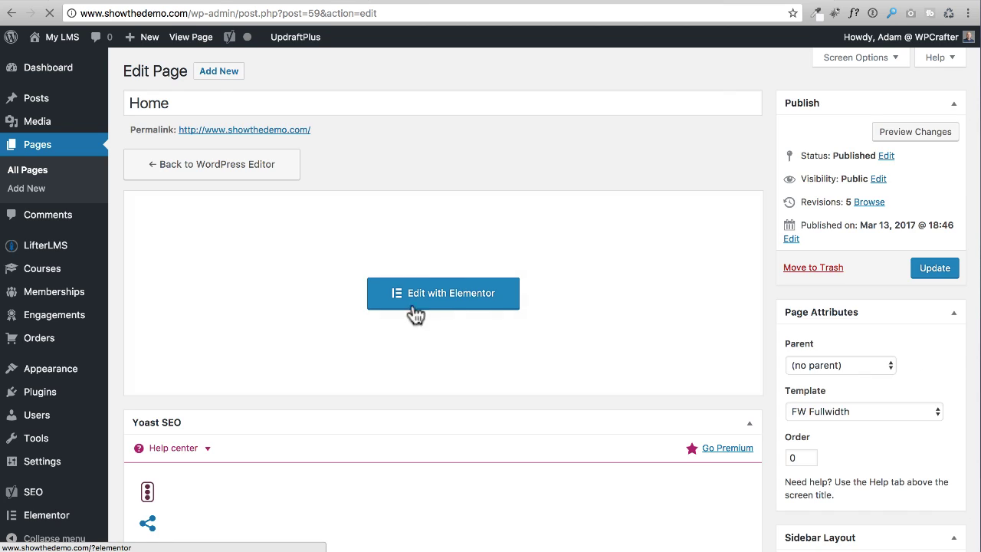
pyautogui.click(444, 302)
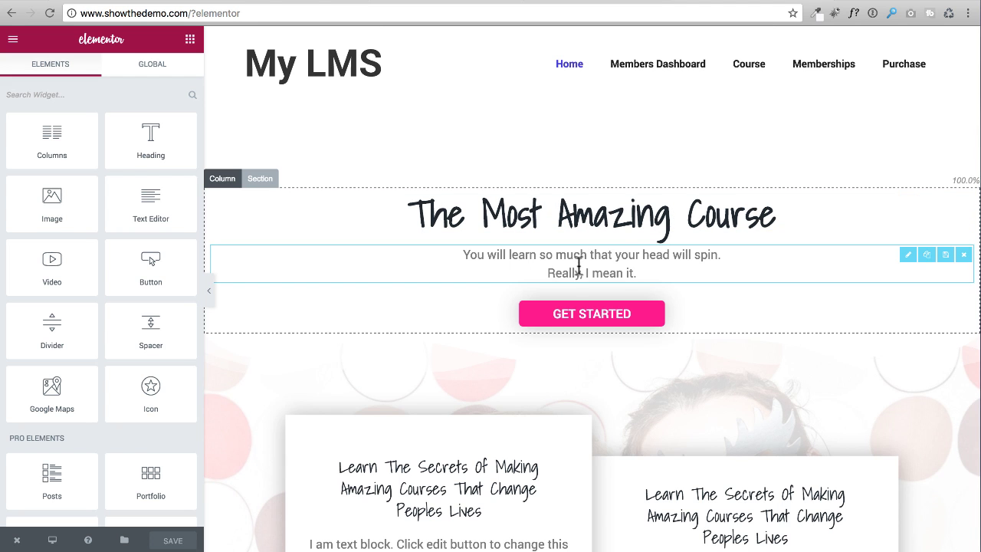
# Step: Duplicate the section holding the two "Learn The Secrets" course boxes
pyautogui.scroll(-5, 585, 252)
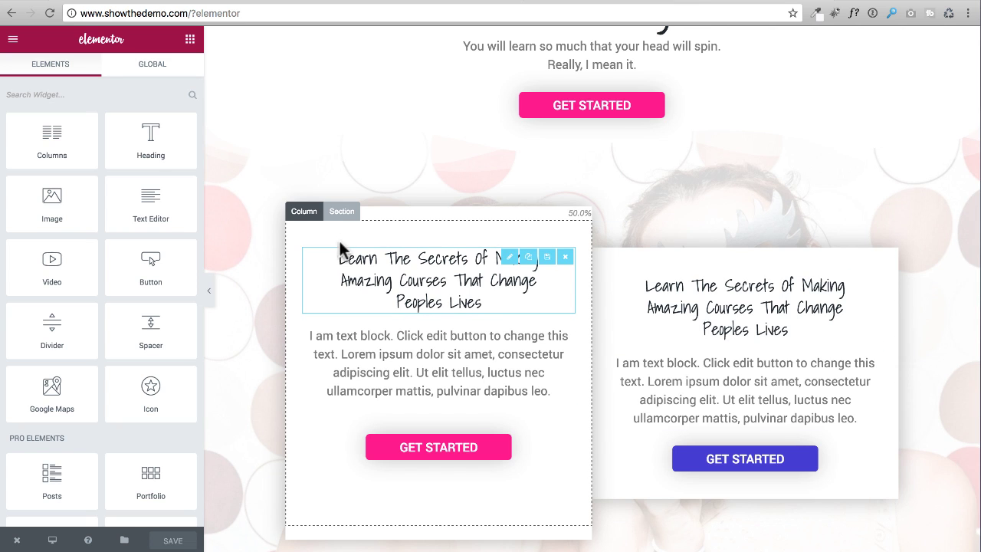
pyautogui.click(351, 211)
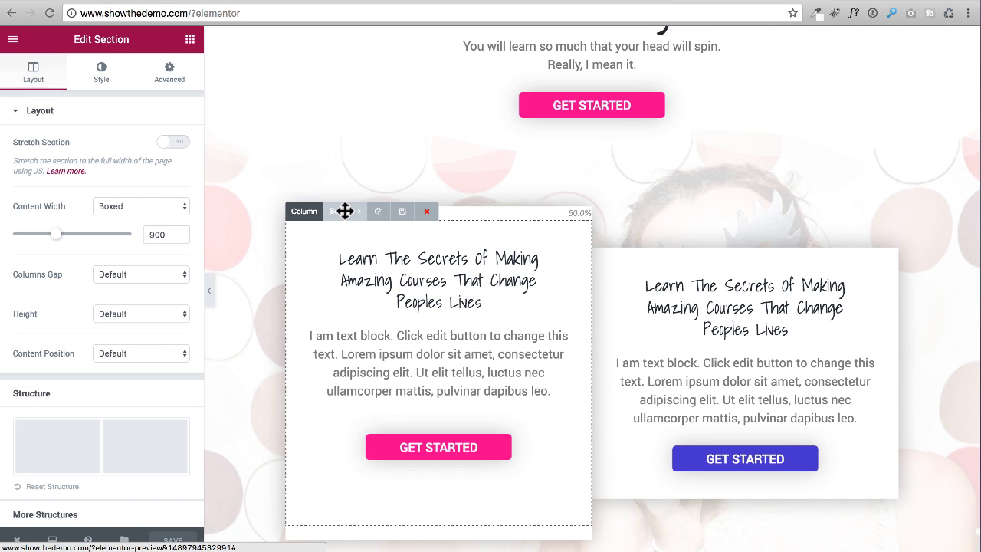
pyautogui.click(379, 212)
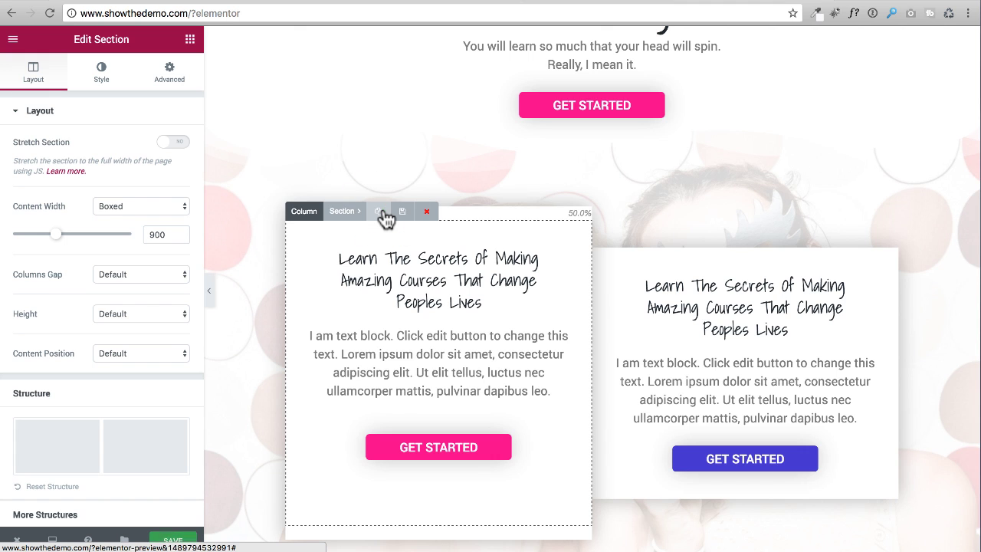
pyautogui.scroll(-5, 376, 244)
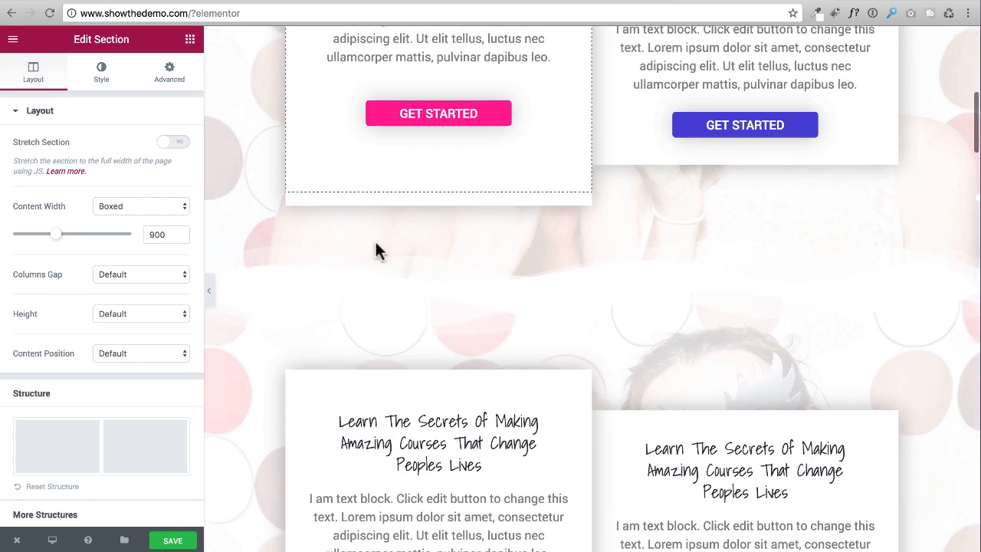
pyautogui.scroll(5, 427, 251)
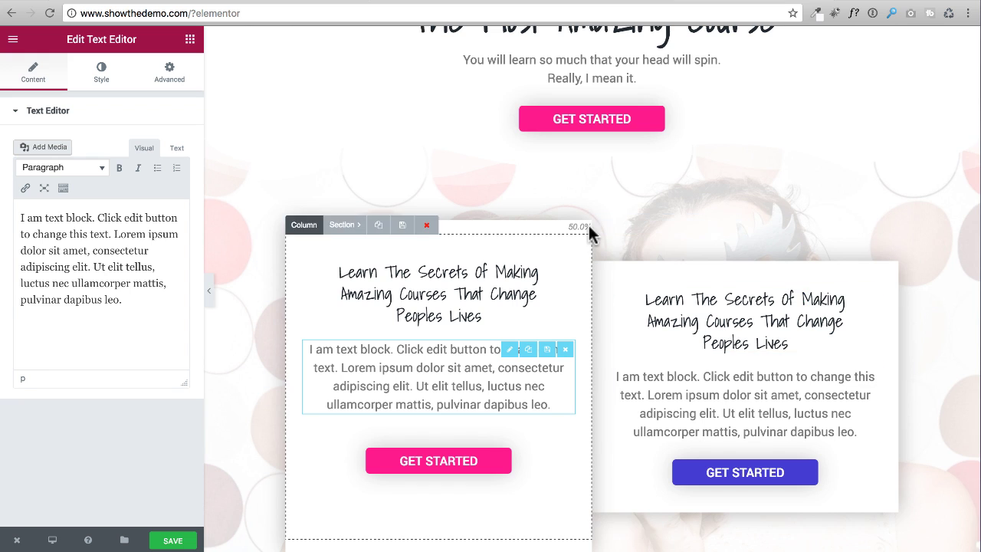
# Step: Add an empty column to the course box section and delete its two filled columns
pyautogui.moveTo(627, 260)
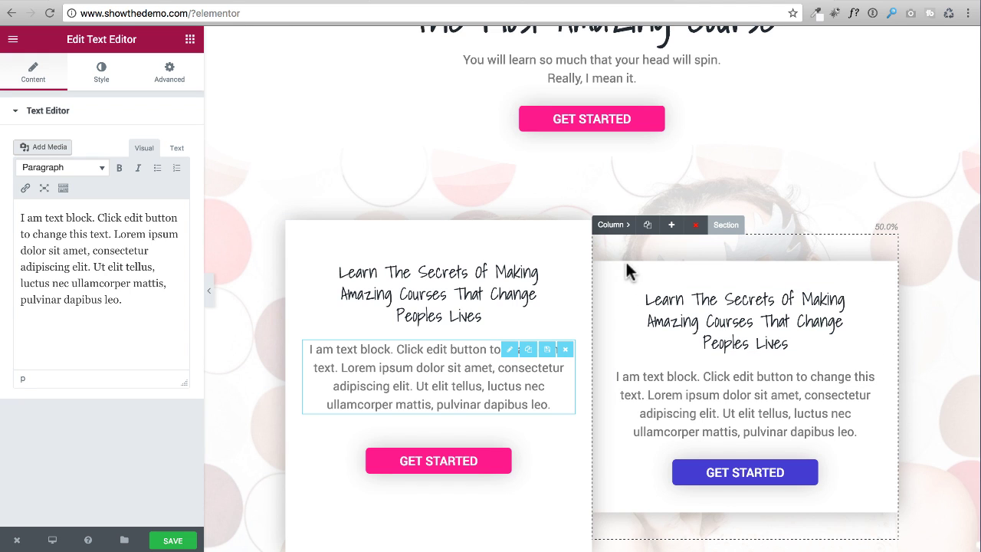
pyautogui.click(673, 224)
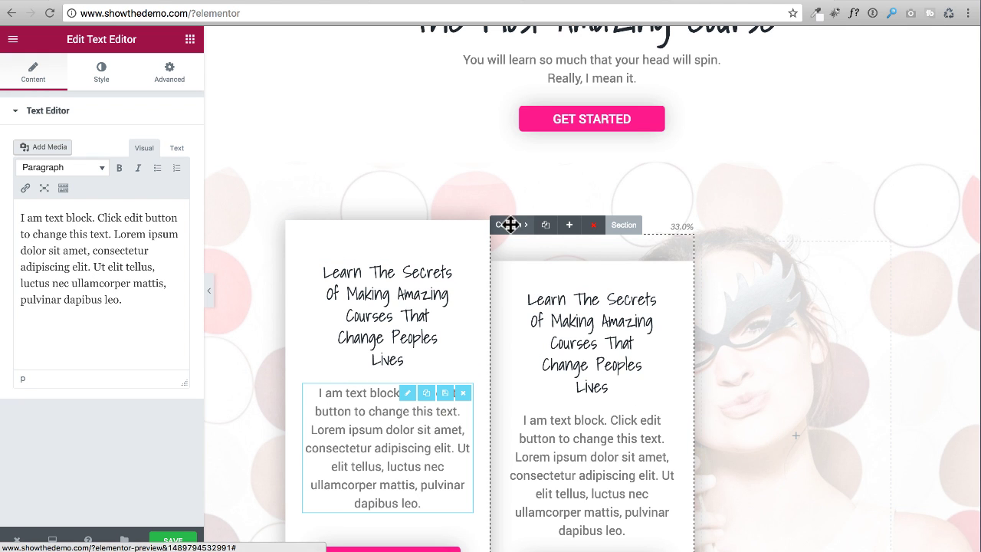
pyautogui.click(590, 223)
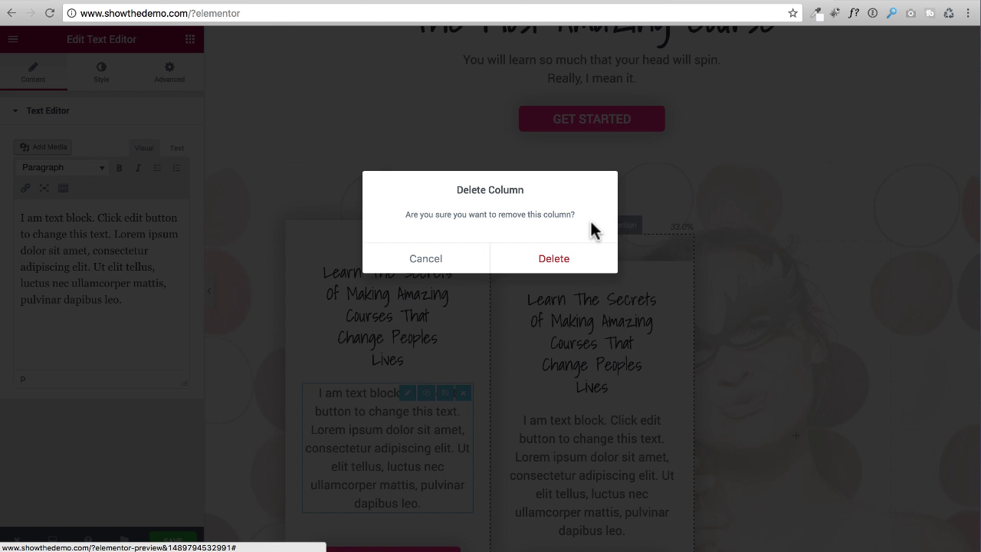
pyautogui.click(567, 266)
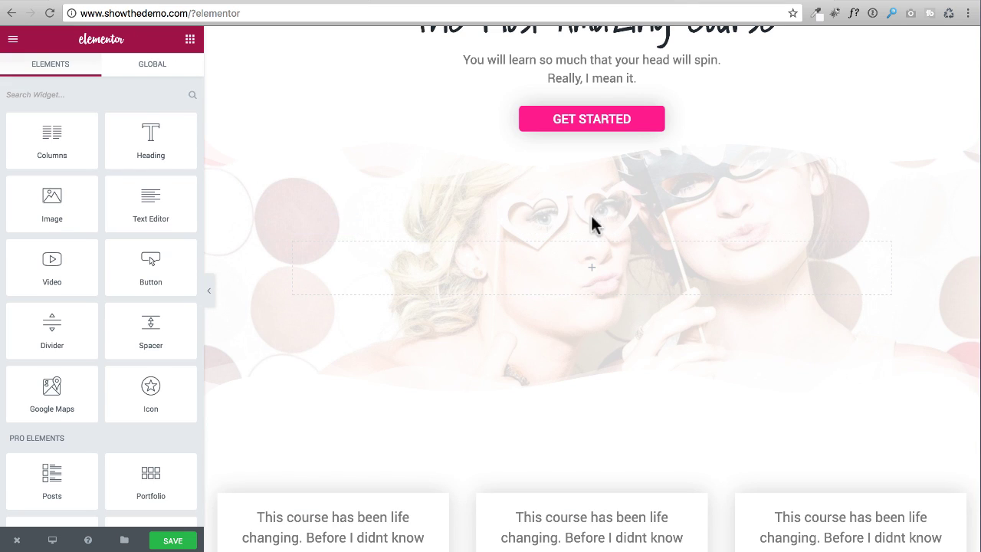
# Step: Duplicate the "The Most Amazing Course" heading and its intro text, placing the copies in the empty column of the photo background section
pyautogui.scroll(5, 584, 331)
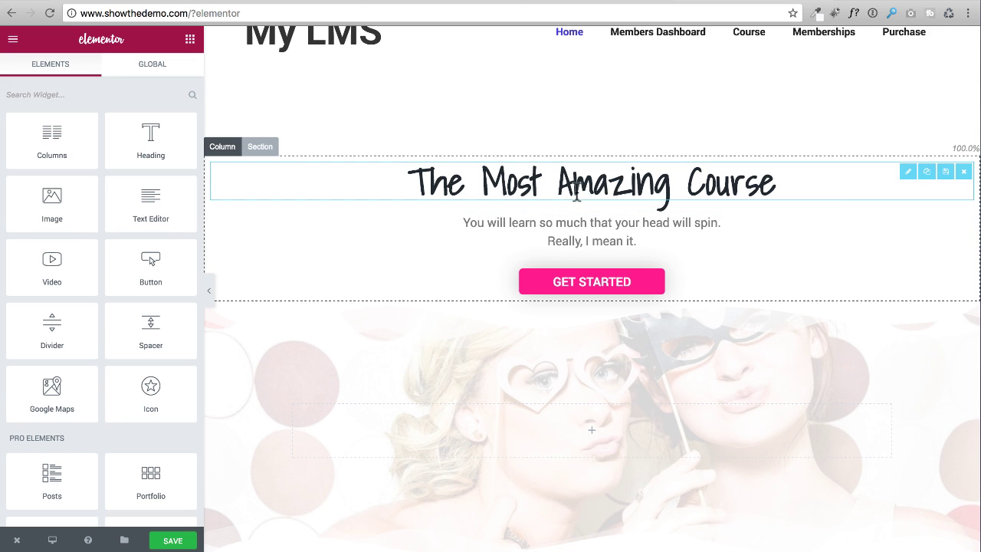
pyautogui.click(928, 173)
pyautogui.moveTo(582, 234); pyautogui.dragTo(522, 439)
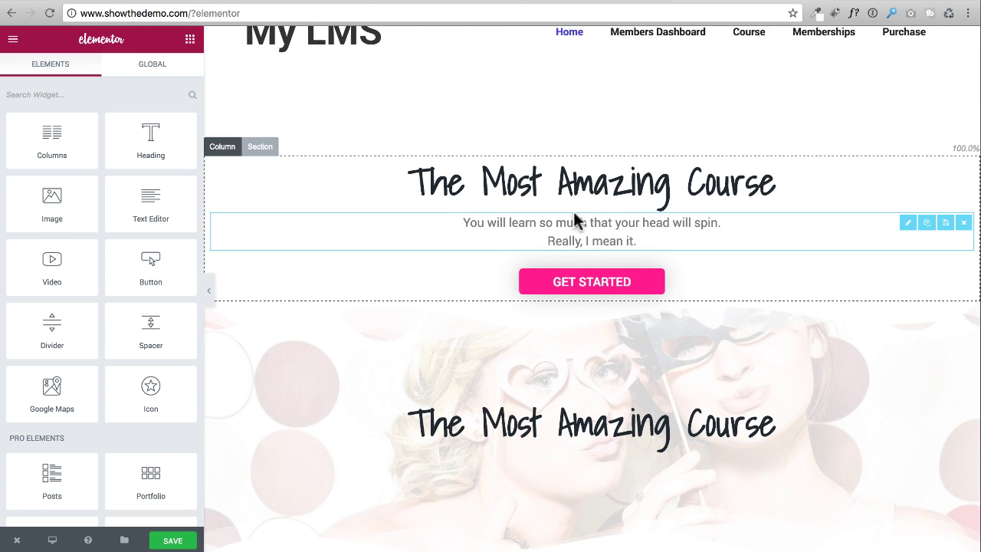
pyautogui.click(926, 224)
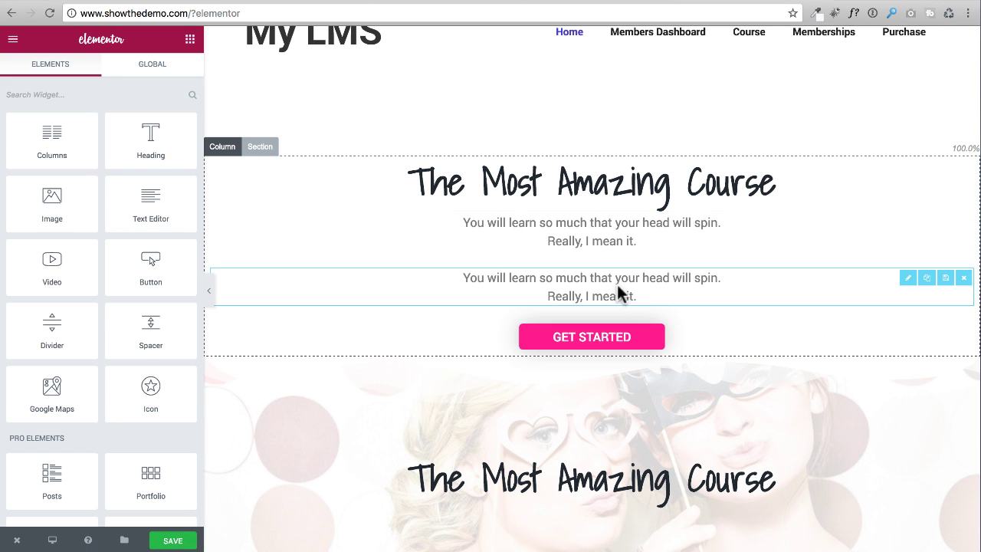
pyautogui.moveTo(617, 288); pyautogui.dragTo(506, 474)
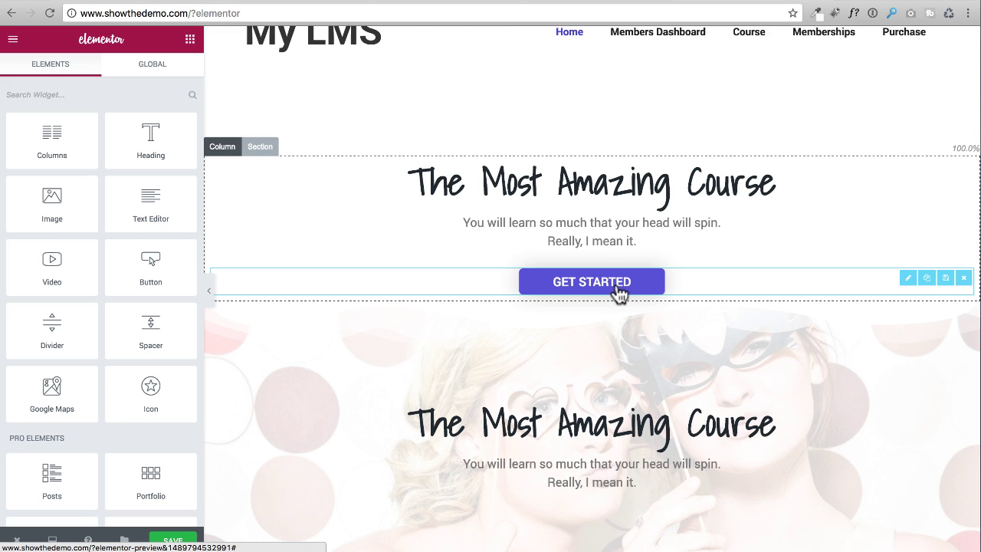
# Step: Duplicate the upper GET STARTED button and place the copy beneath the copied text in the photo background section
pyautogui.click(927, 278)
pyautogui.moveTo(678, 331); pyautogui.dragTo(628, 519)
pyautogui.scroll(-2, 742, 383)
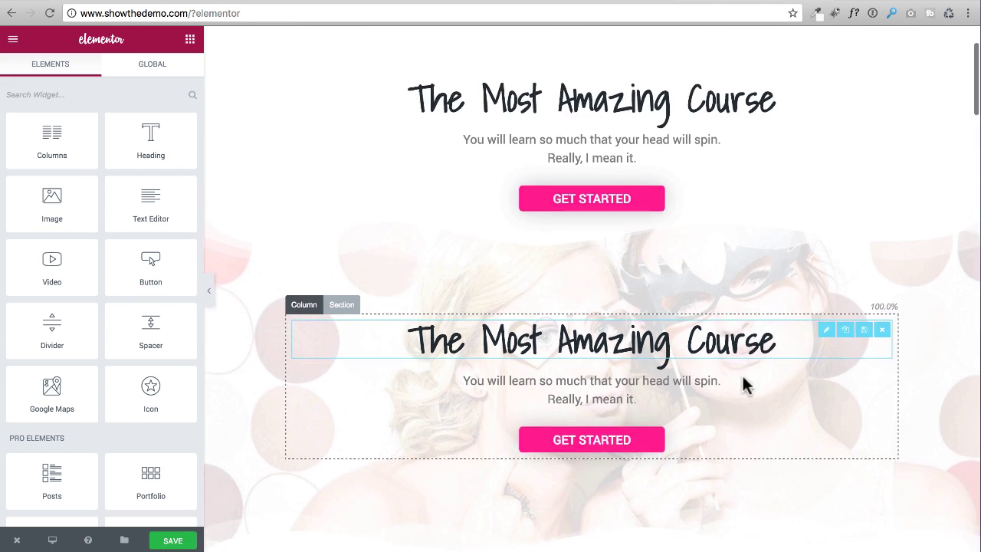
pyautogui.scroll(-3, 744, 376)
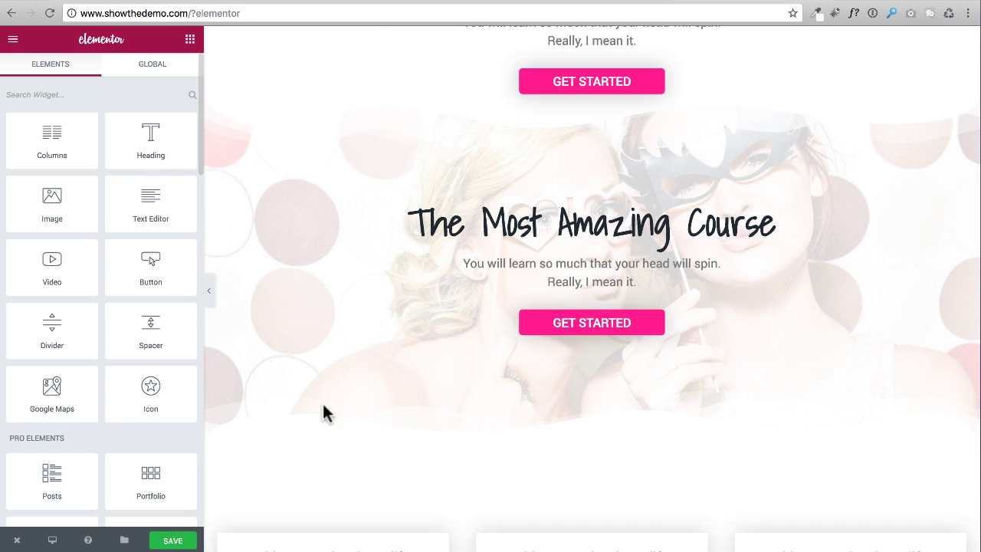
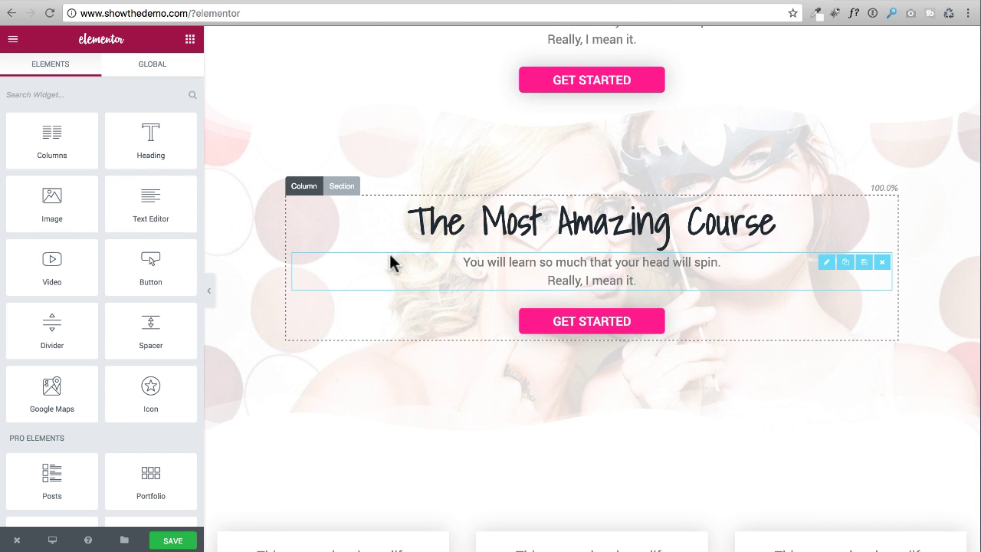
# Step: Save the photo background section to the template library as "Page Assets" and close the library
pyautogui.click(342, 188)
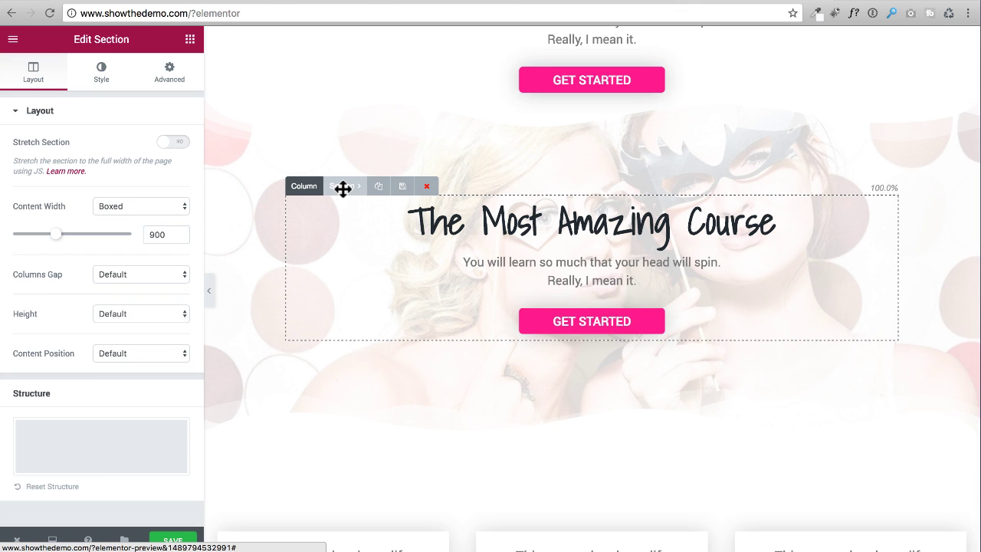
pyautogui.click(402, 187)
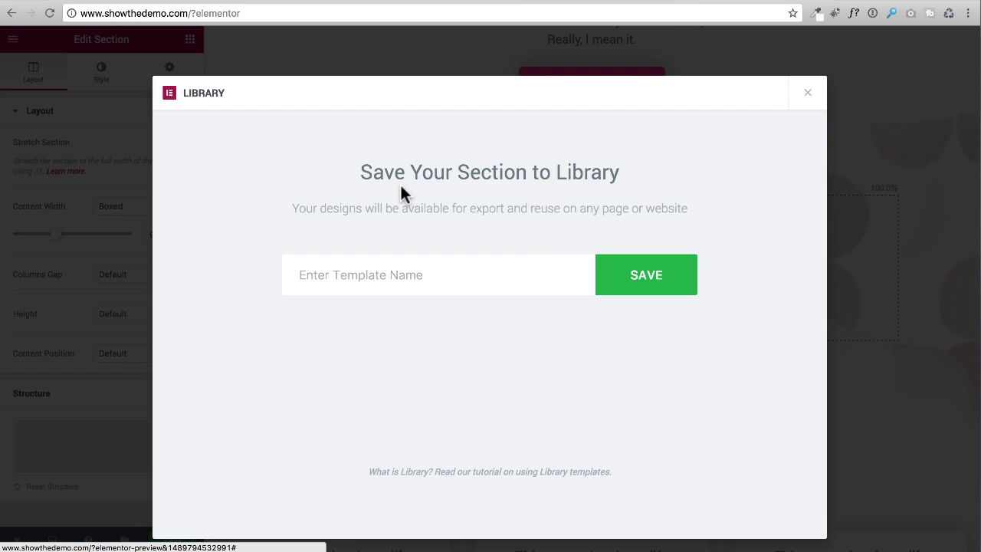
pyautogui.click(363, 275)
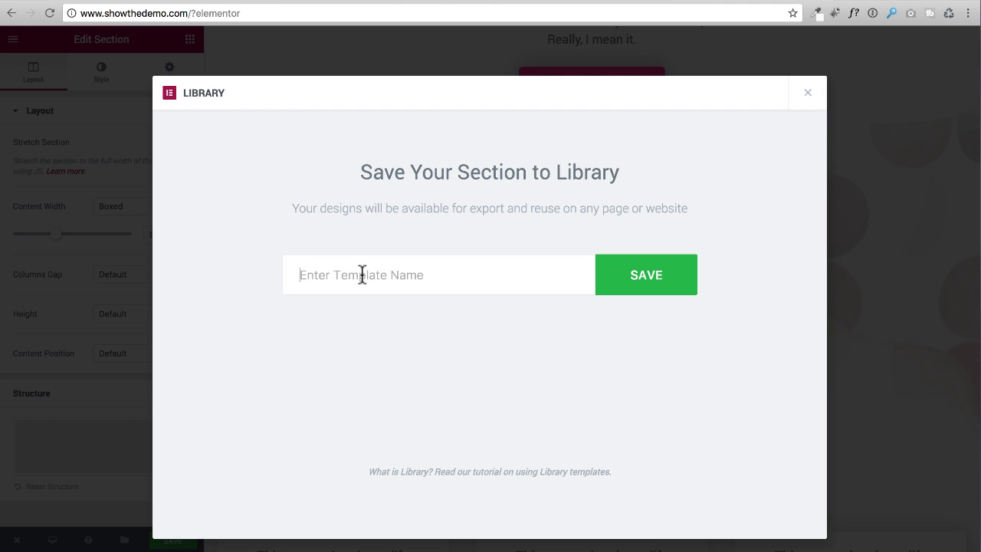
pyautogui.write('Page Assets')
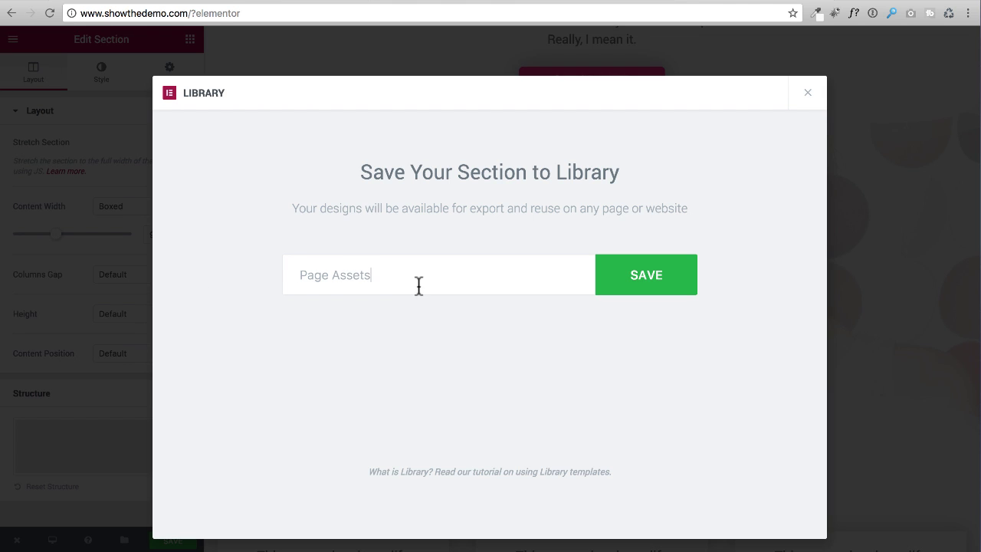
pyautogui.click(680, 288)
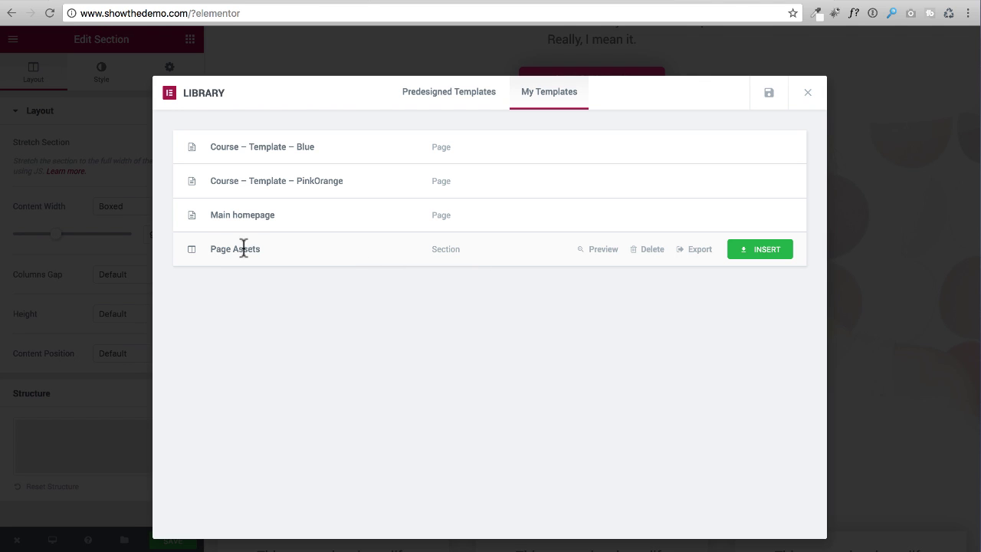
pyautogui.click(808, 94)
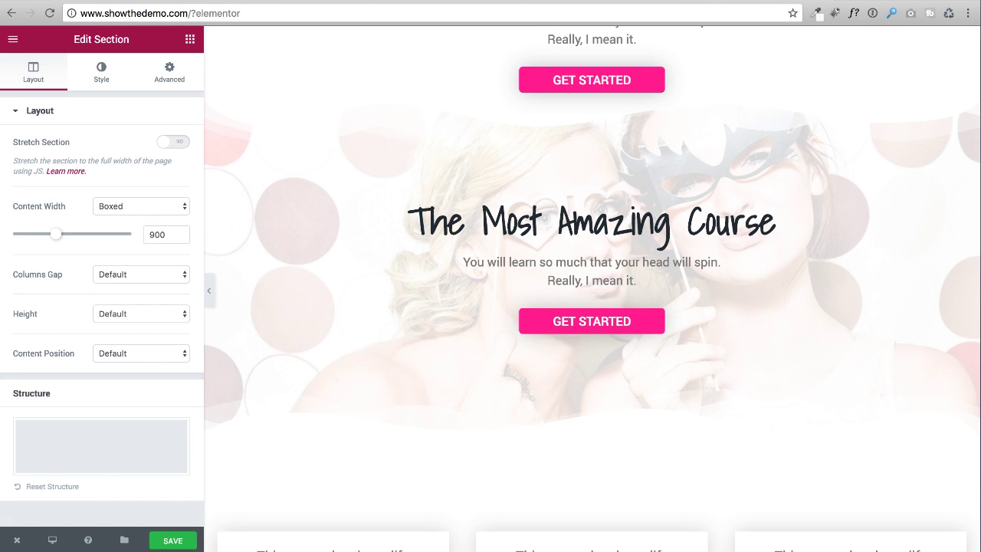
# Step: Leave the Elementor editor without saving the page changes and reload the live home page
pyautogui.moveTo(16, 539)
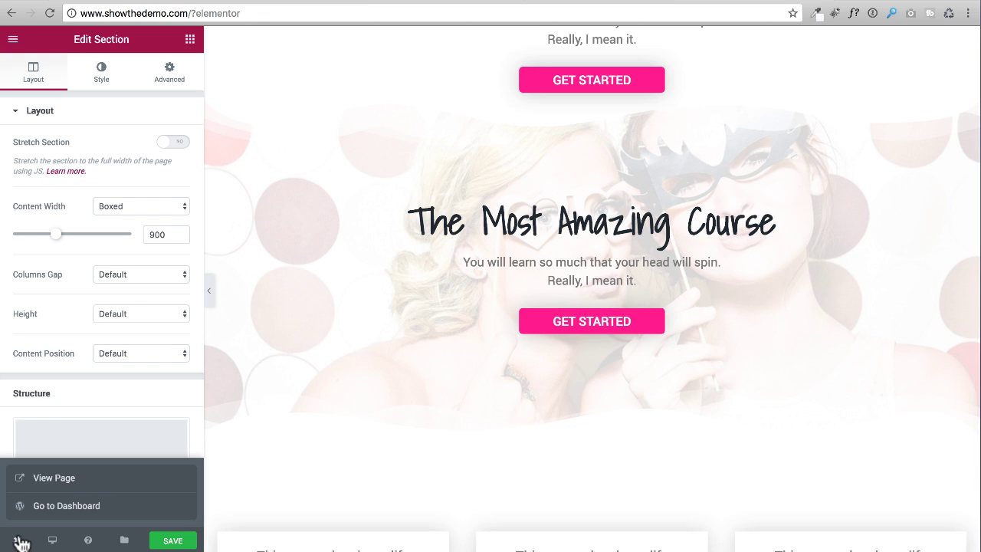
pyautogui.click(69, 506)
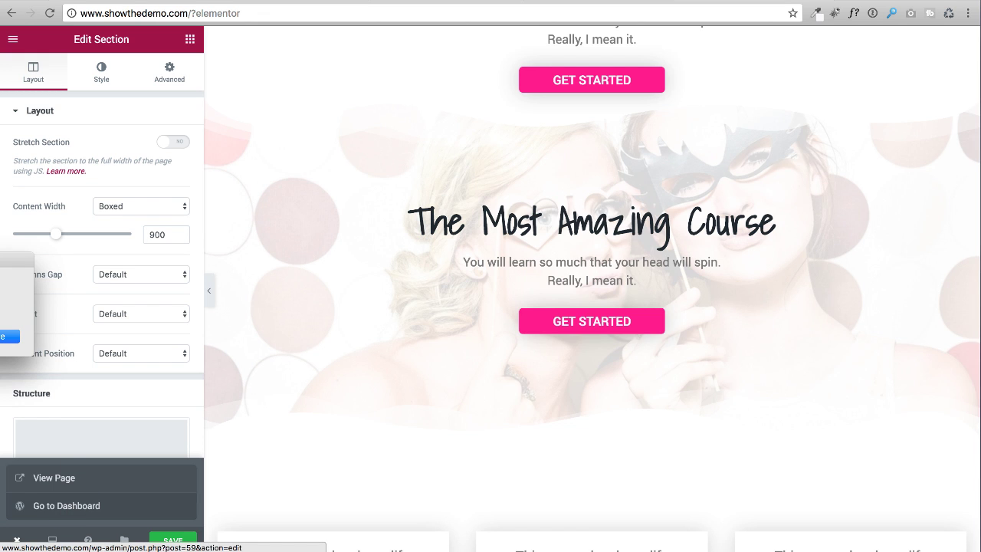
pyautogui.moveTo(0, 259); pyautogui.dragTo(473, 158)
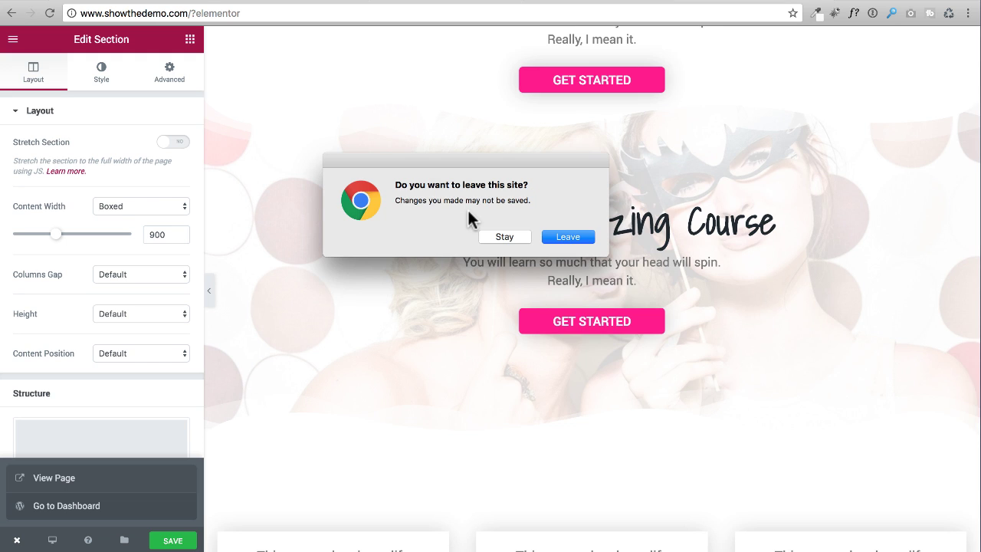
pyautogui.click(570, 237)
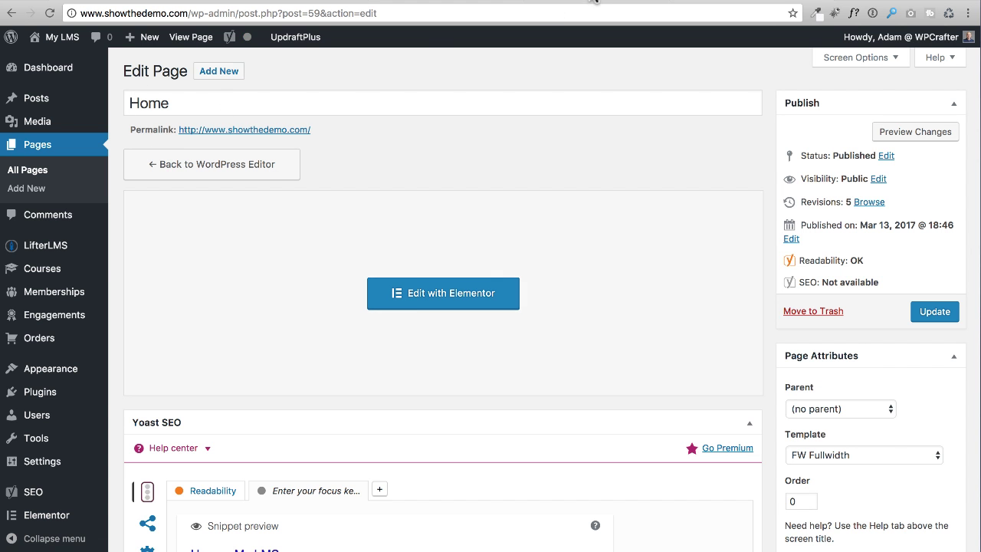
pyautogui.click(594, 1)
pyautogui.click(49, 13)
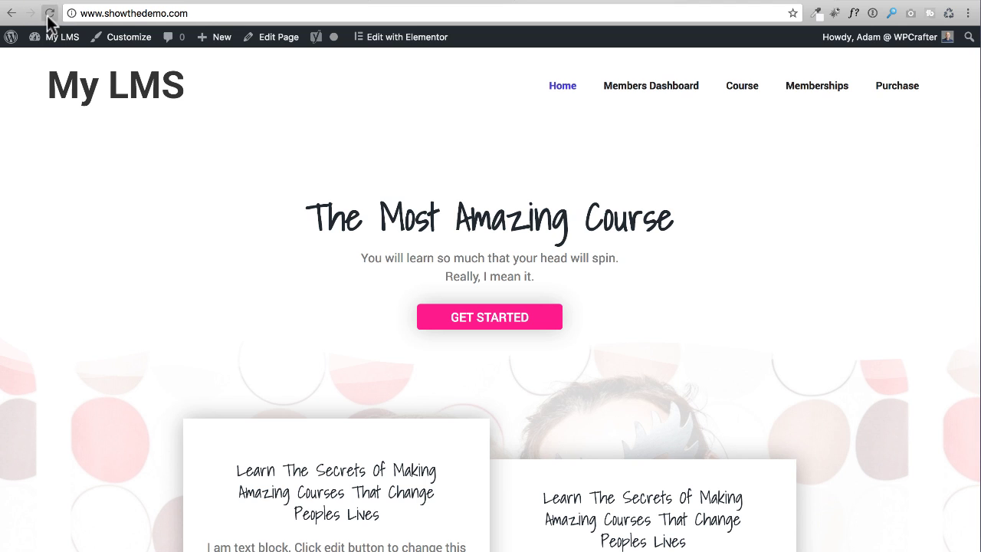
pyautogui.scroll(-5, 199, 157)
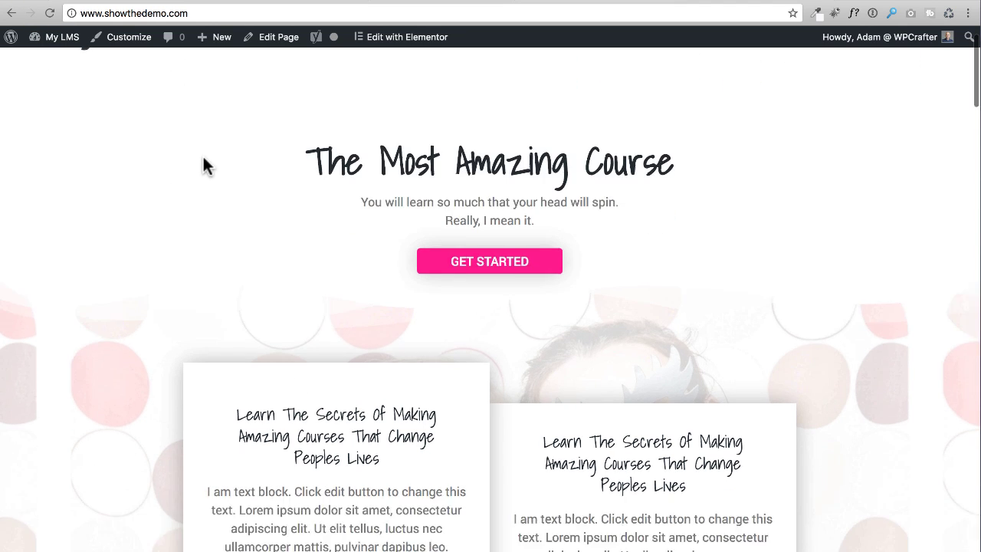
pyautogui.scroll(-4, 475, 263)
pyautogui.scroll(5, 506, 265)
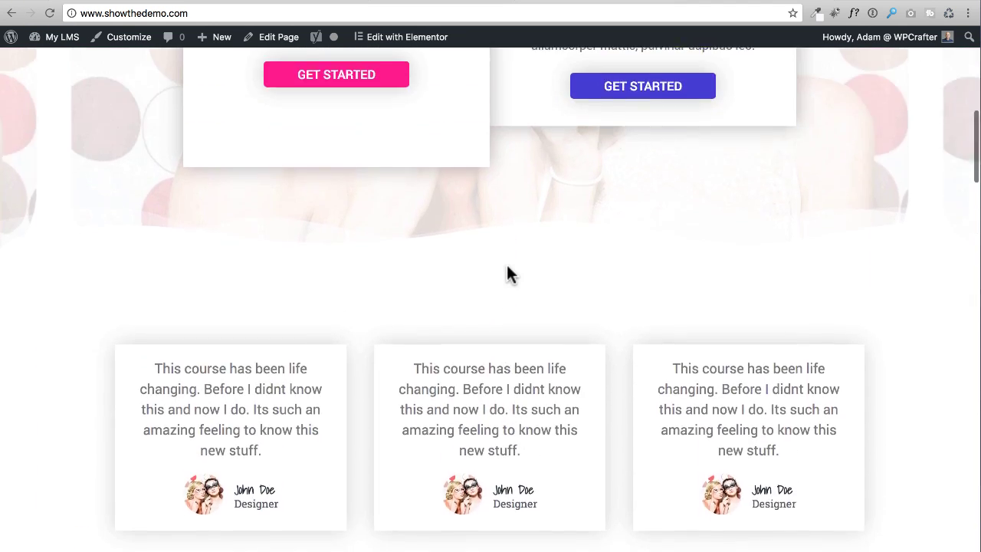
pyautogui.scroll(4, 508, 264)
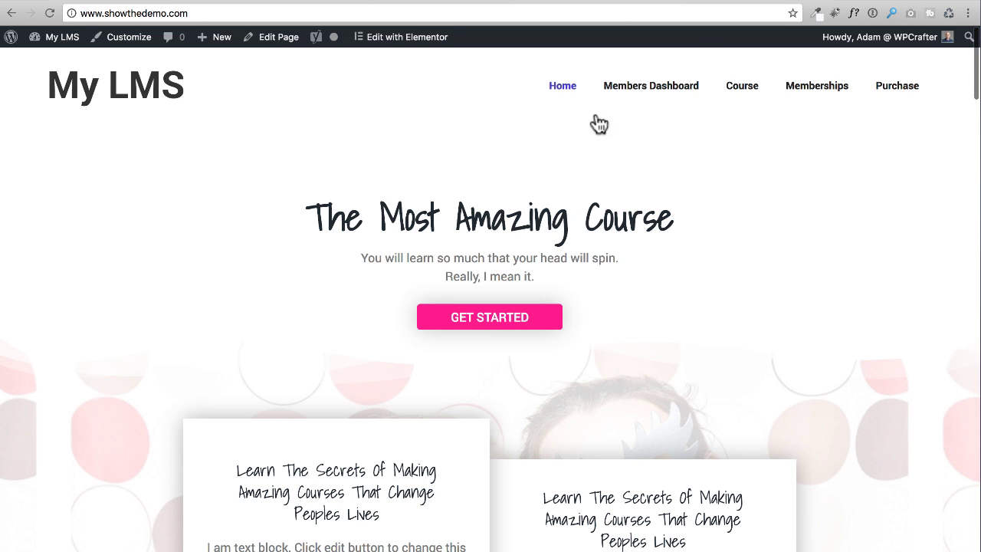
# Step: Open the Members Dashboard page for editing in WordPress, set its template to FW Fullwidth and update the page
pyautogui.click(739, 4)
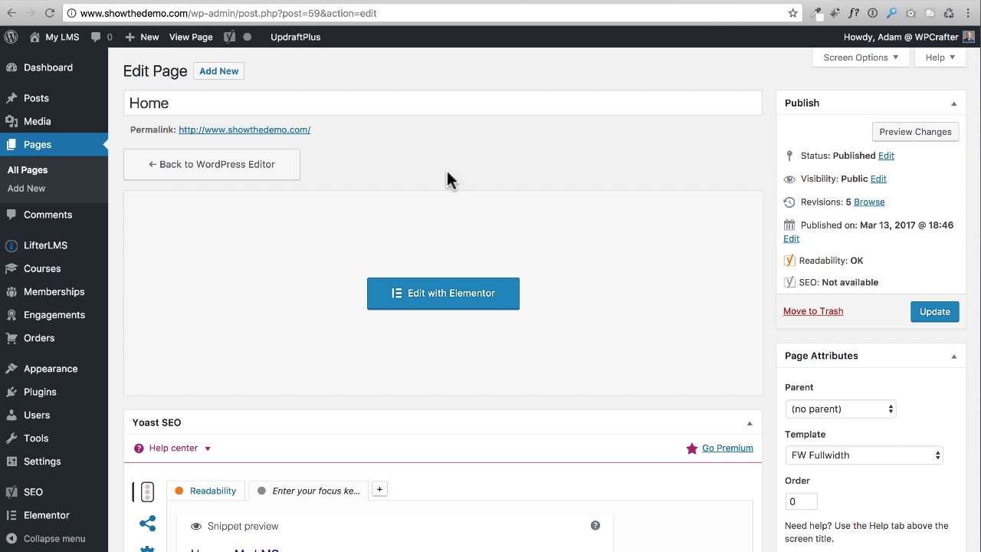
pyautogui.click(49, 175)
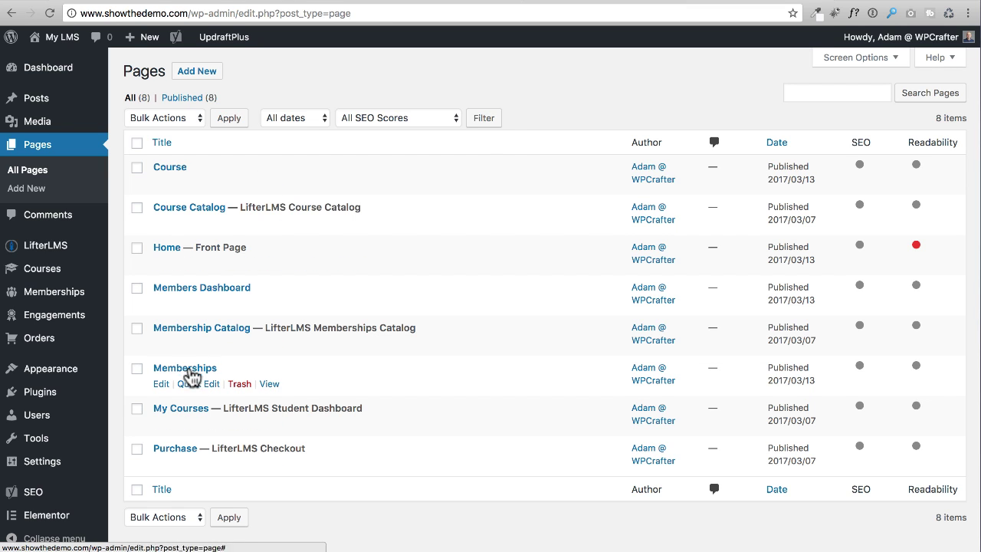
pyautogui.click(197, 289)
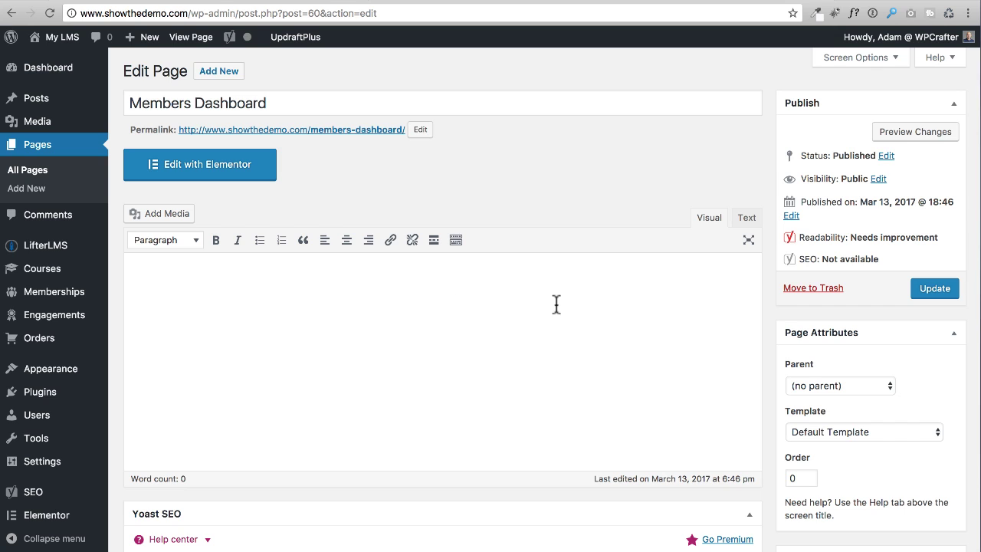
pyautogui.click(833, 430)
pyautogui.click(836, 443)
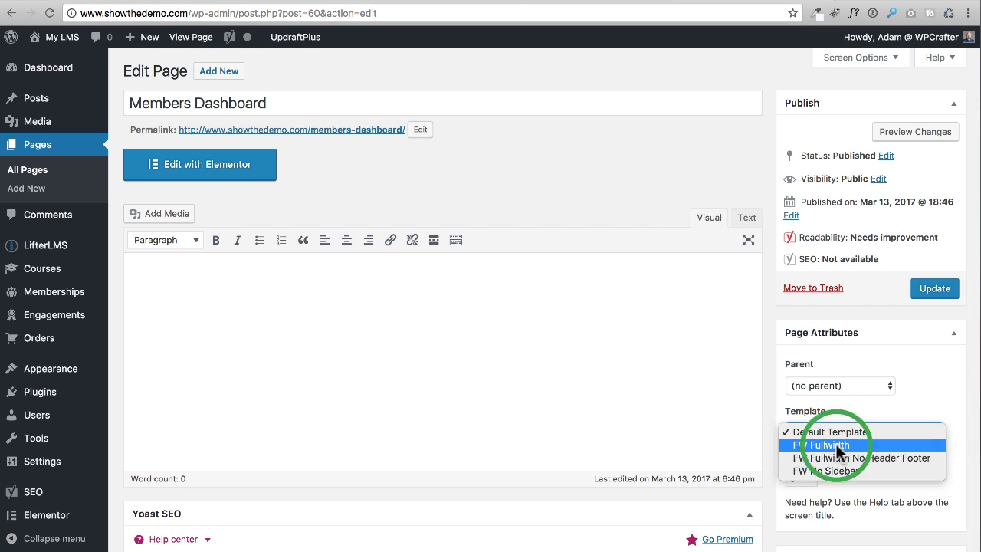
pyautogui.click(929, 289)
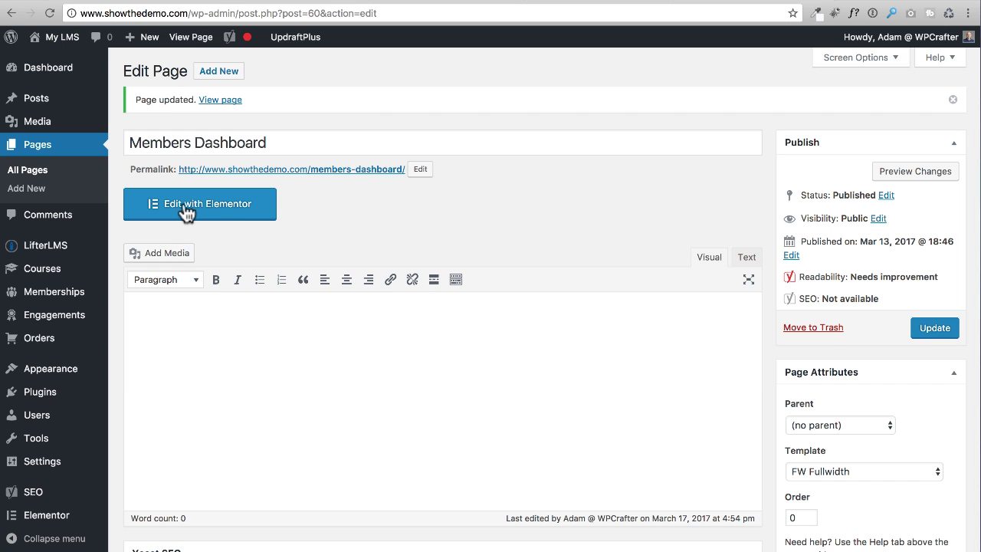
# Step: Open the Members Dashboard page in Elementor and insert the saved Page Assets section template
pyautogui.click(182, 213)
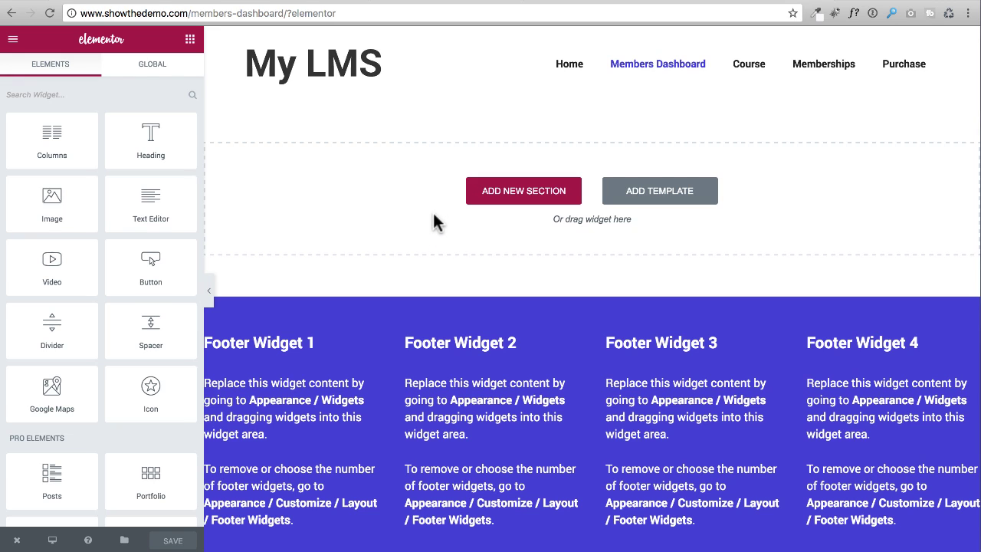
pyautogui.click(661, 198)
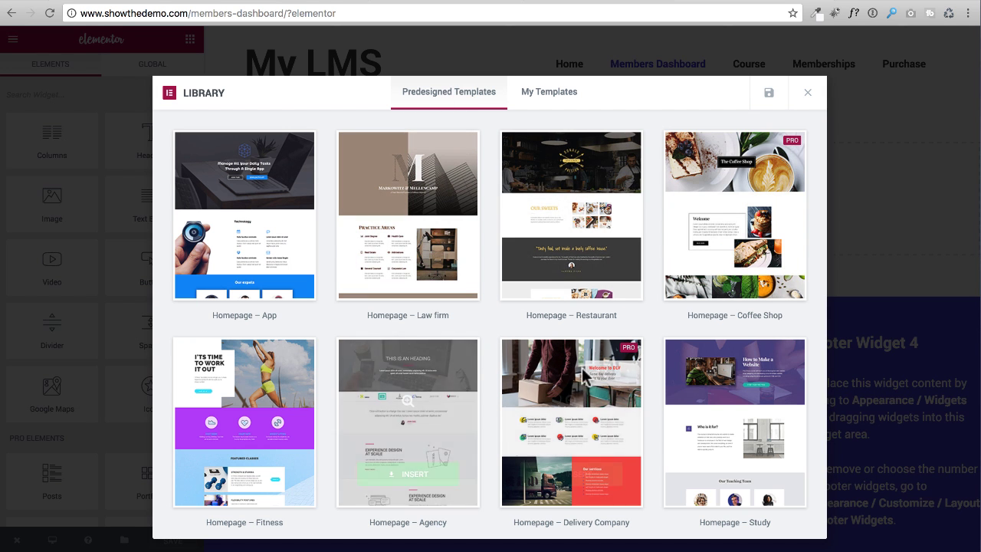
pyautogui.click(552, 95)
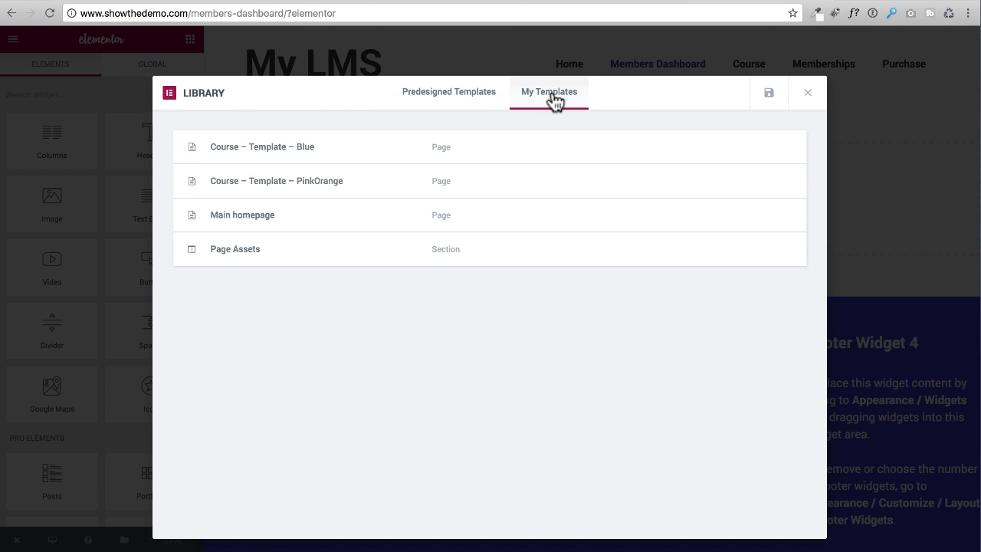
pyautogui.moveTo(228, 252)
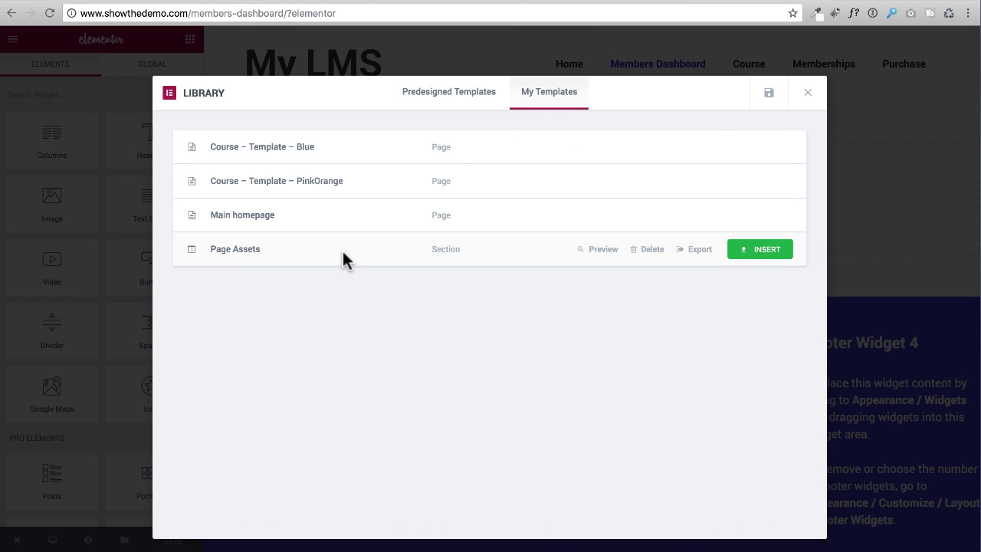
pyautogui.click(764, 253)
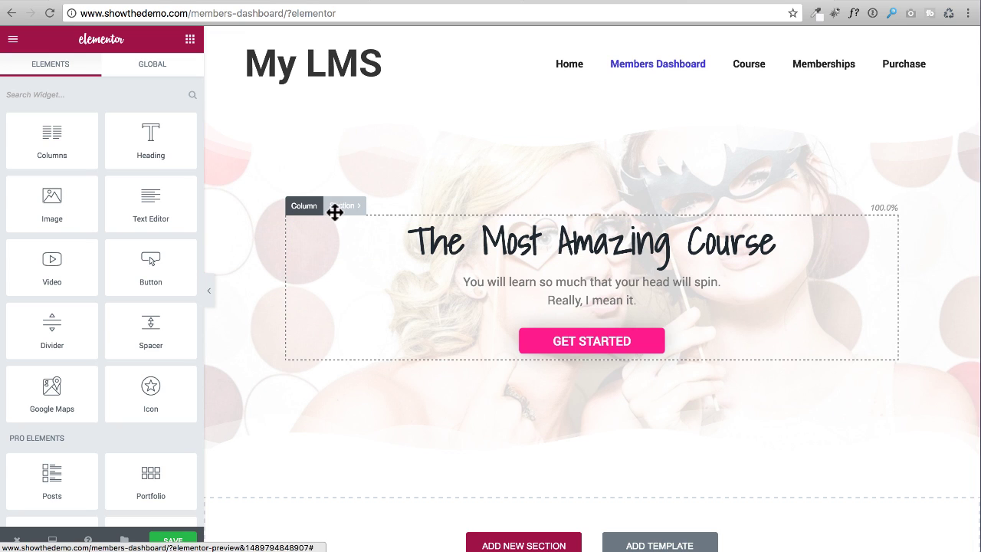
# Step: Unlink the inserted section's margin values and set its top margin to -40 px
pyautogui.click(338, 205)
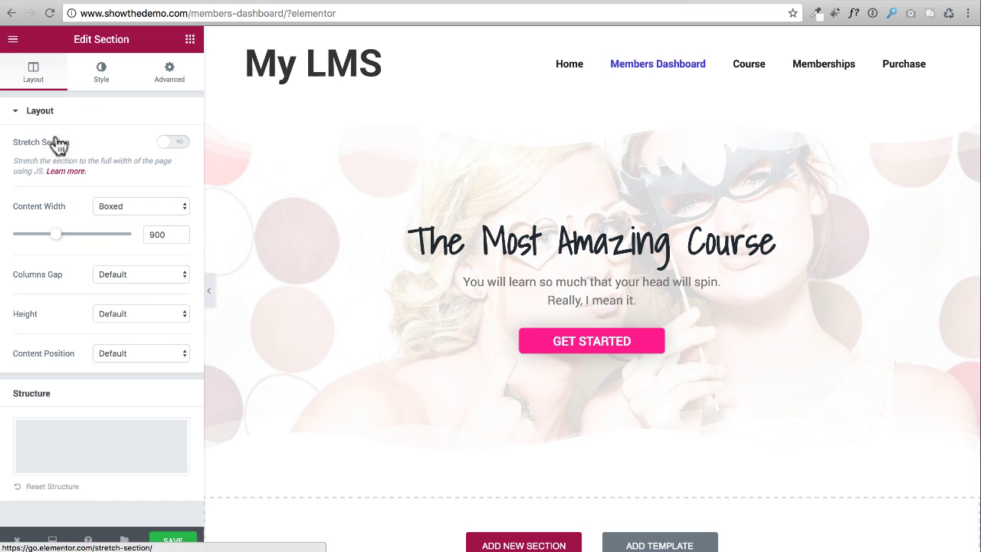
pyautogui.click(161, 79)
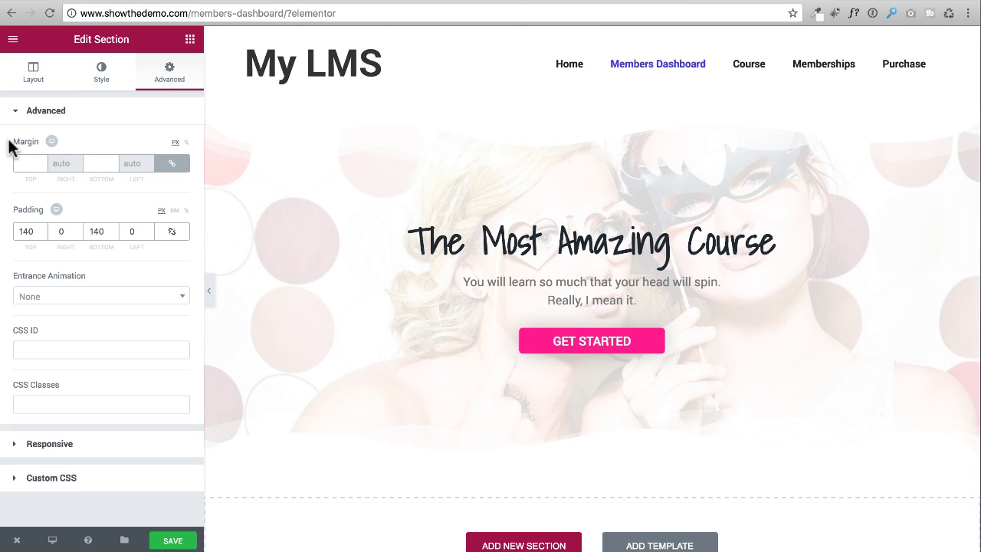
pyautogui.click(174, 169)
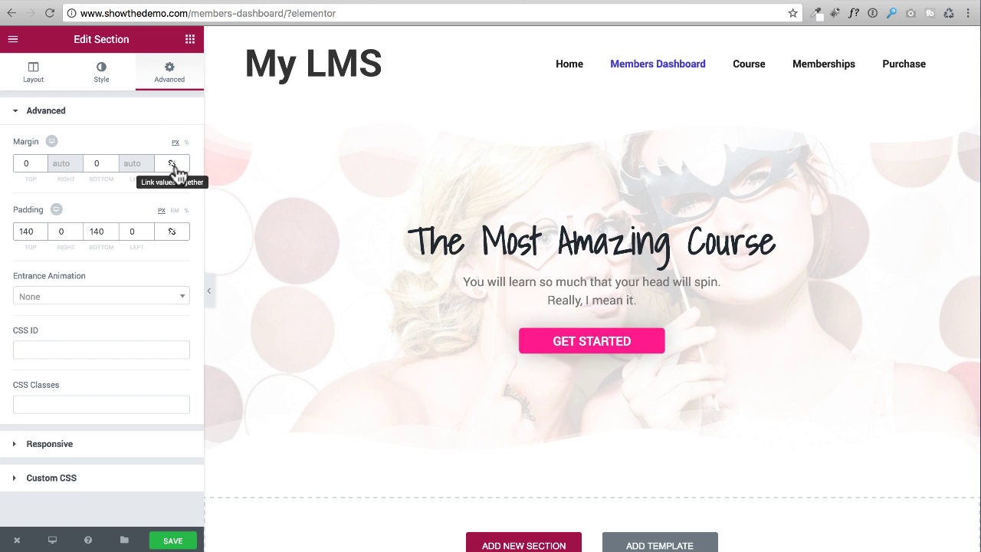
pyautogui.click(24, 162)
pyautogui.write('-4')
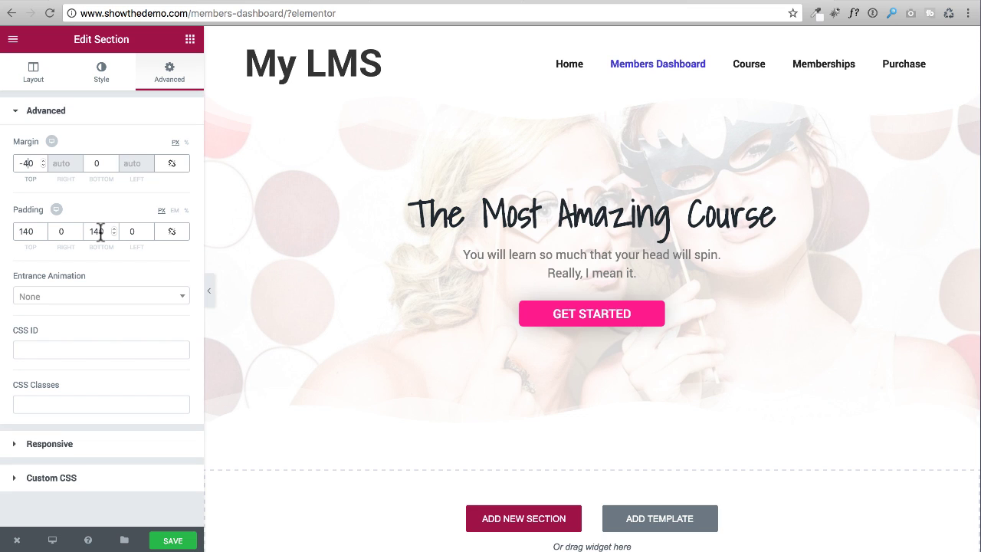
# Step: Set the section's top and bottom padding to 100 px each
pyautogui.click(27, 231)
pyautogui.press('BackSpace')
pyautogui.write('0')
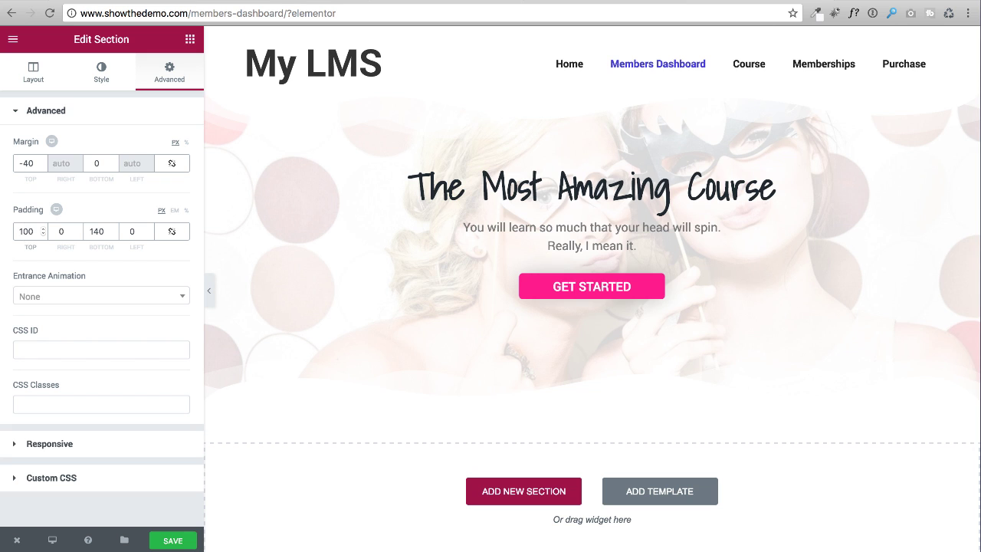
pyautogui.click(101, 230)
pyautogui.press('BackSpace')
pyautogui.write('0')
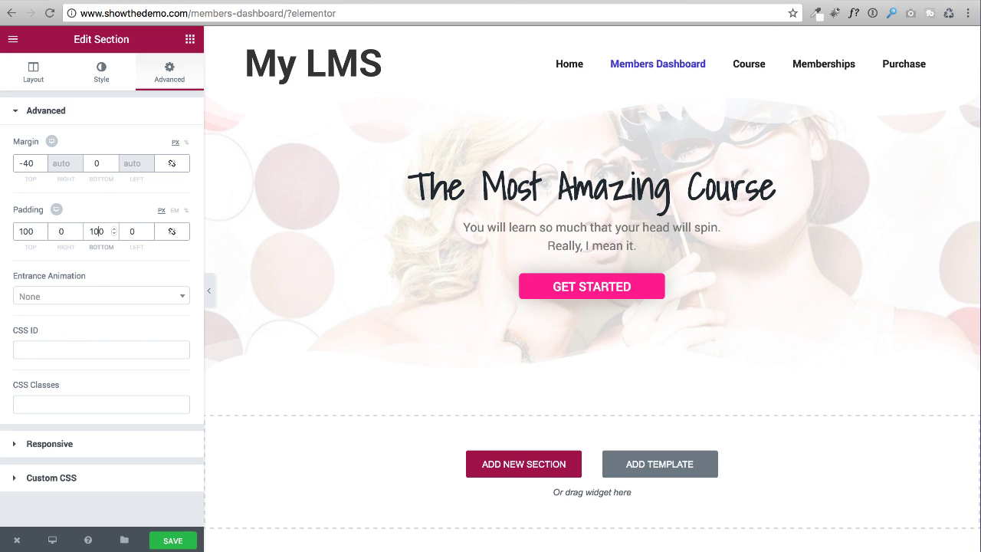
# Step: Replace the section's heading text with "Enter A Page Title Here"
pyautogui.click(539, 187)
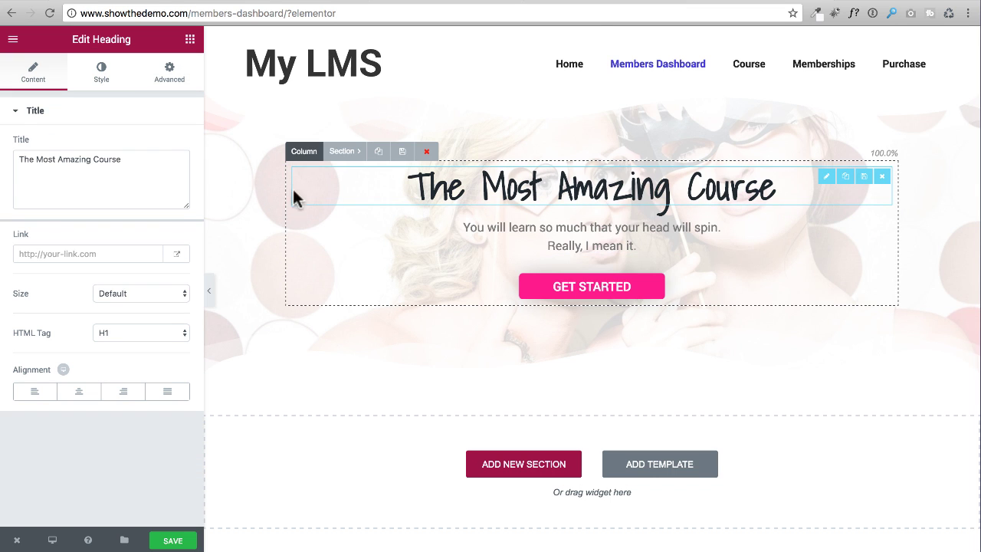
pyautogui.click(131, 166)
pyautogui.hotkey('ctrl', 'a')
pyautogui.write('Enter A Page Title Here')
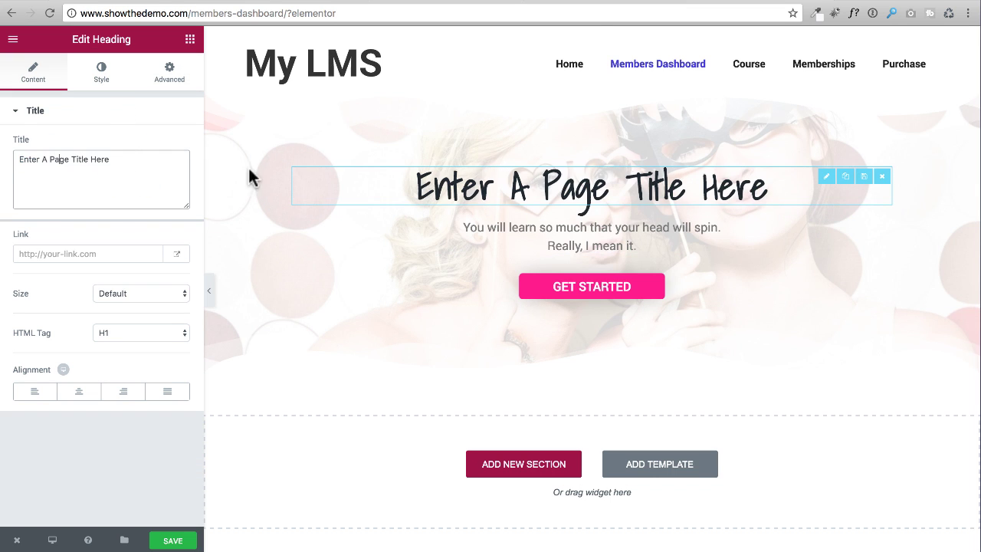
# Step: Replace the intro text below the heading with "Enter a sub headline right here"
pyautogui.click(585, 241)
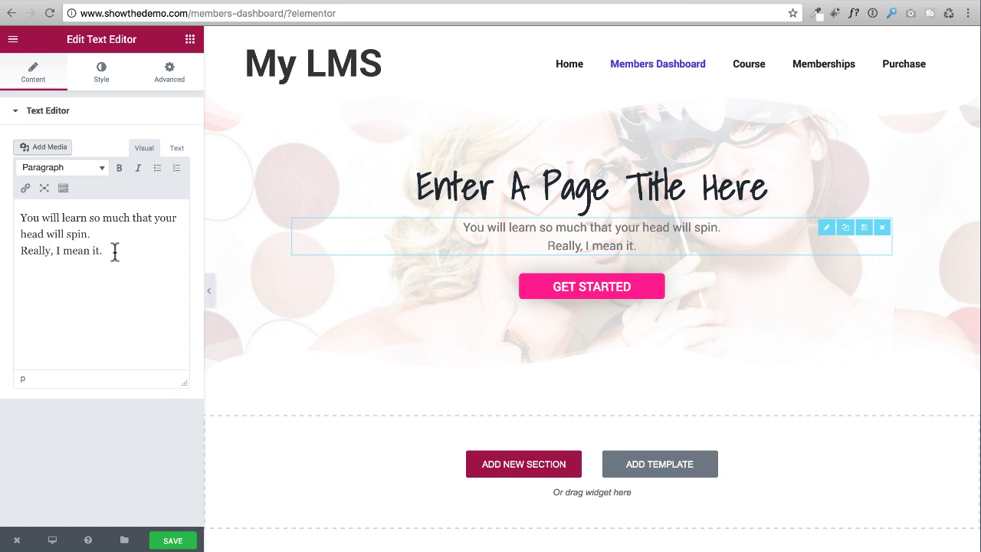
pyautogui.moveTo(115, 252); pyautogui.dragTo(22, 220)
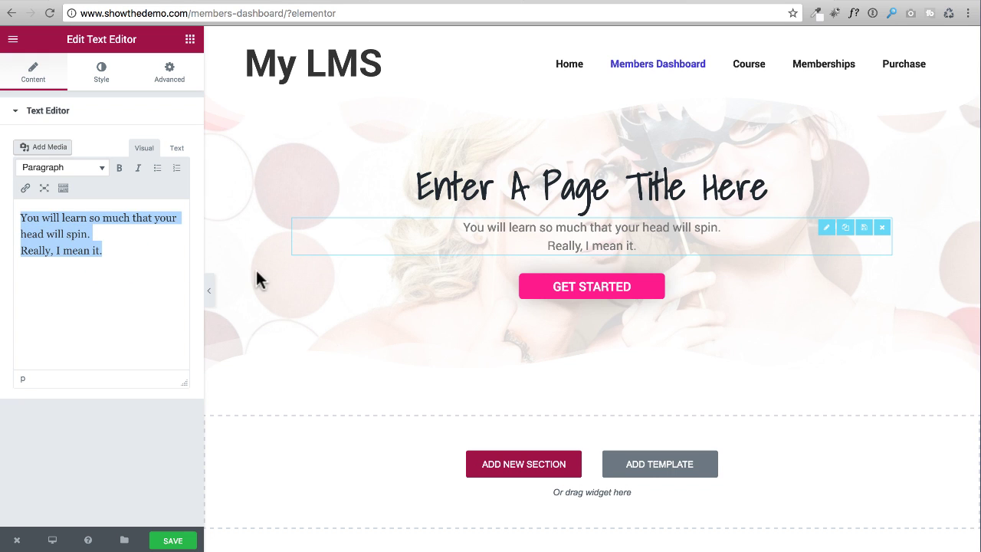
pyautogui.write('Enter a sub headline right here')
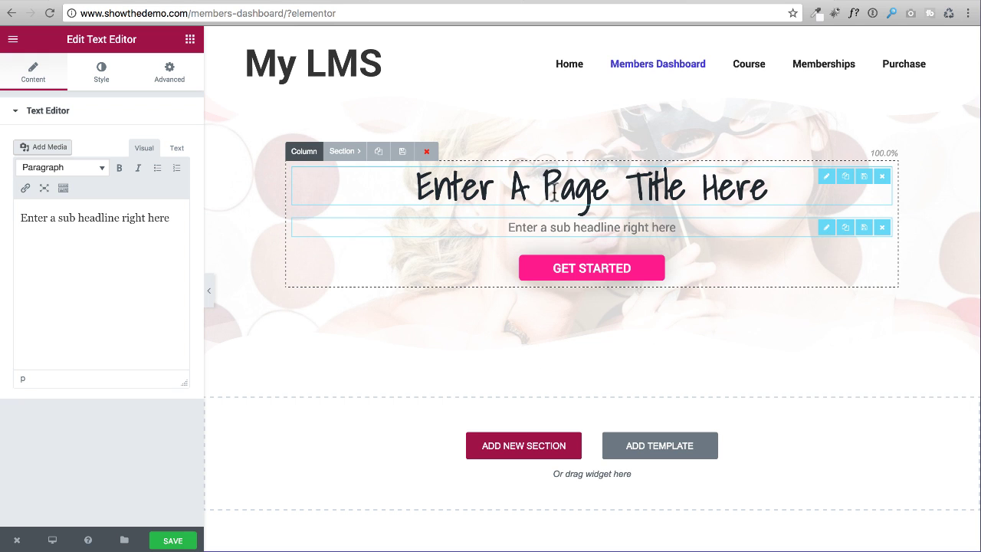
# Step: Delete the old Page Assets section template from the saved templates and close the library
pyautogui.click(657, 452)
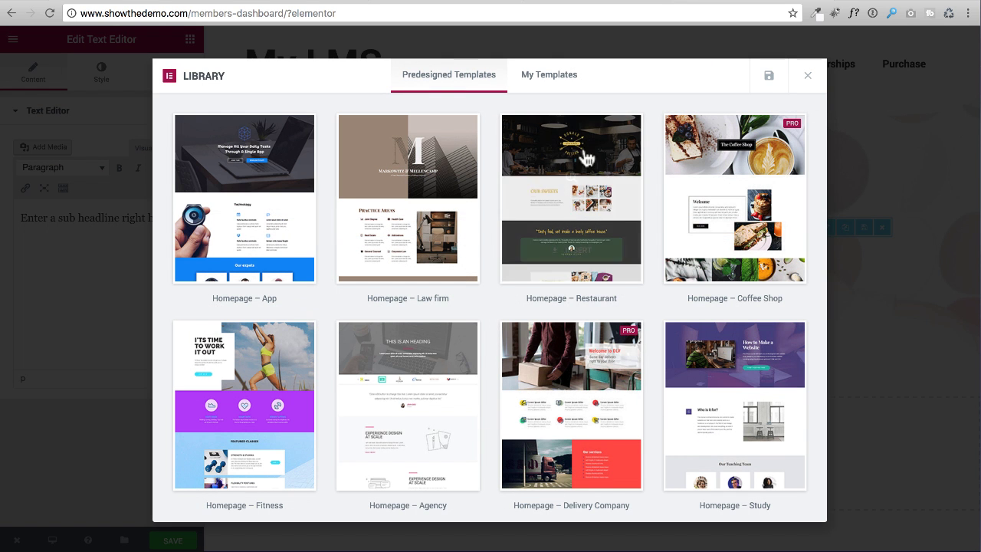
pyautogui.click(555, 75)
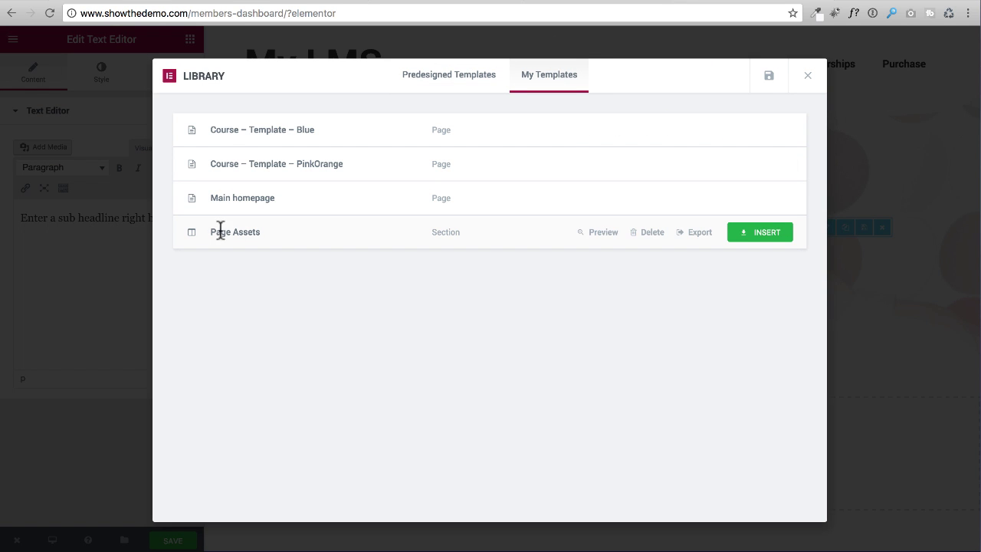
pyautogui.moveTo(266, 232); pyautogui.dragTo(209, 232)
pyautogui.click(651, 234)
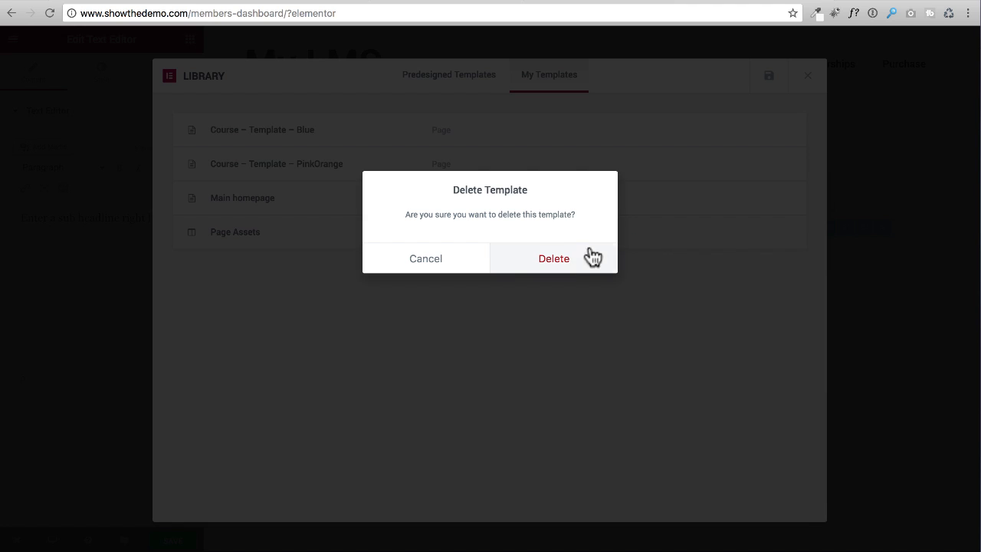
pyautogui.click(557, 261)
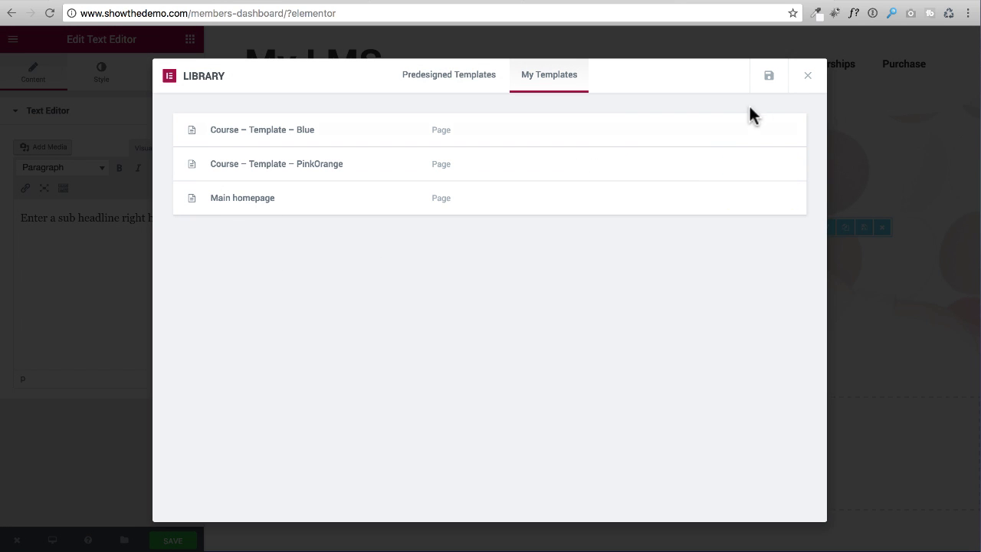
pyautogui.click(807, 75)
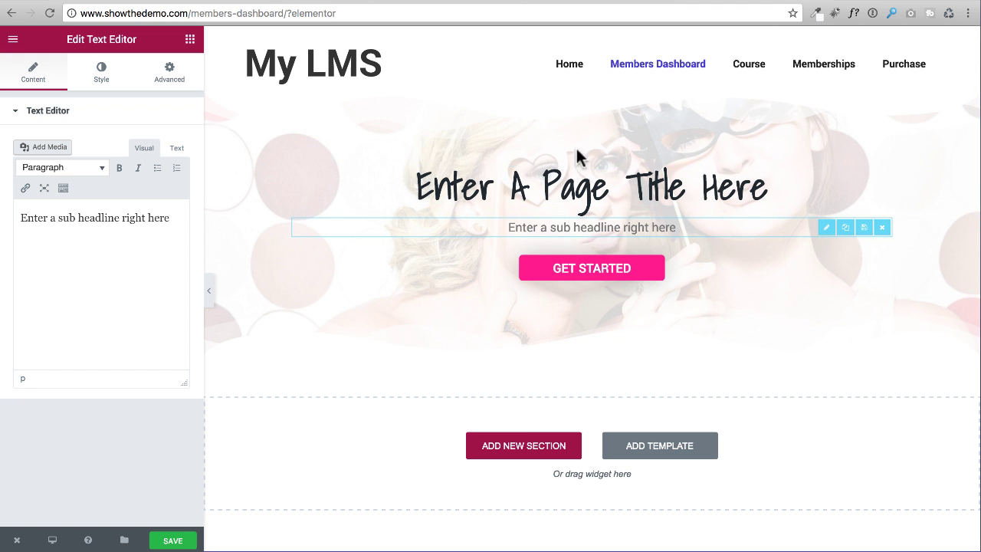
# Step: Save the revised header section to the template library as "Page Assets" and close the library
pyautogui.click(350, 151)
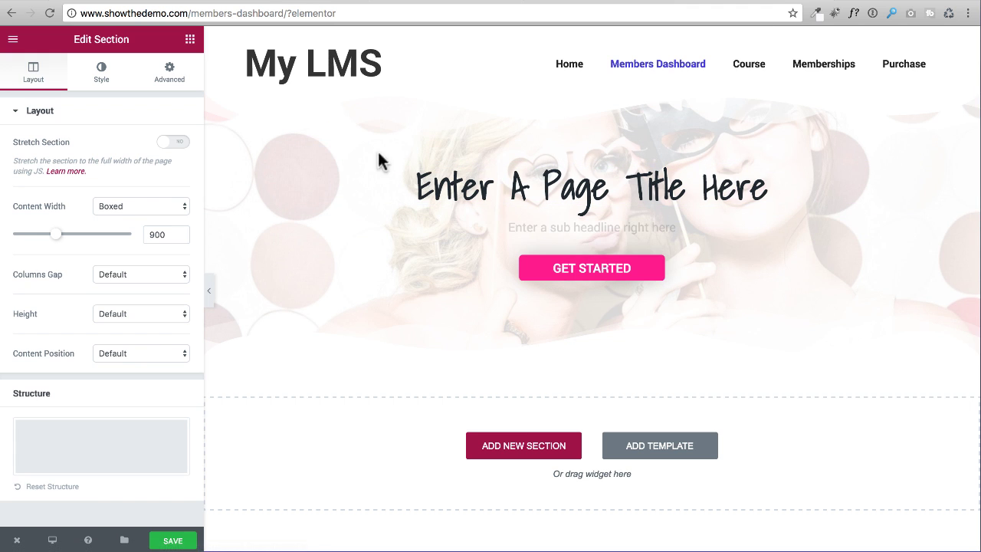
pyautogui.click(403, 152)
pyautogui.click(412, 256)
pyautogui.write('Page Assets')
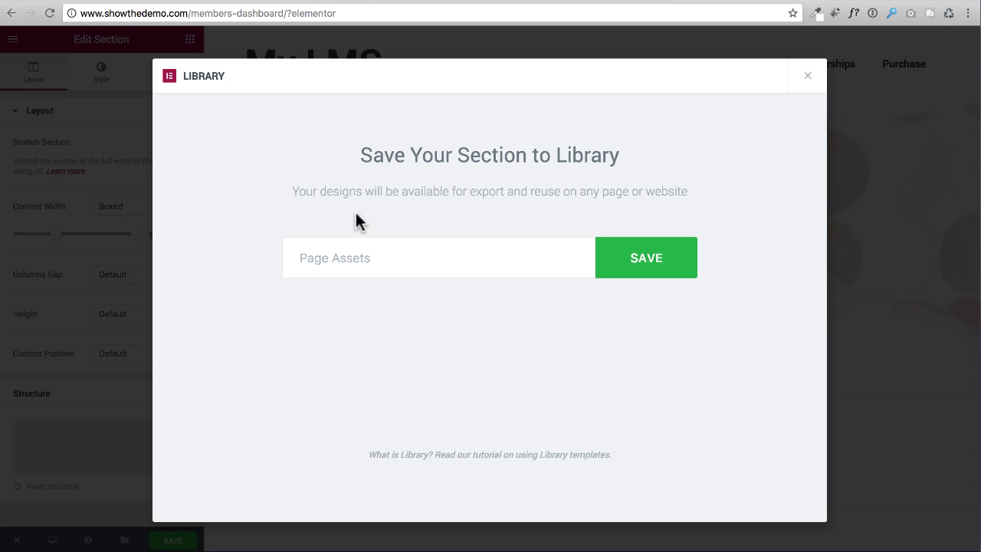
pyautogui.click(648, 264)
pyautogui.moveTo(614, 234)
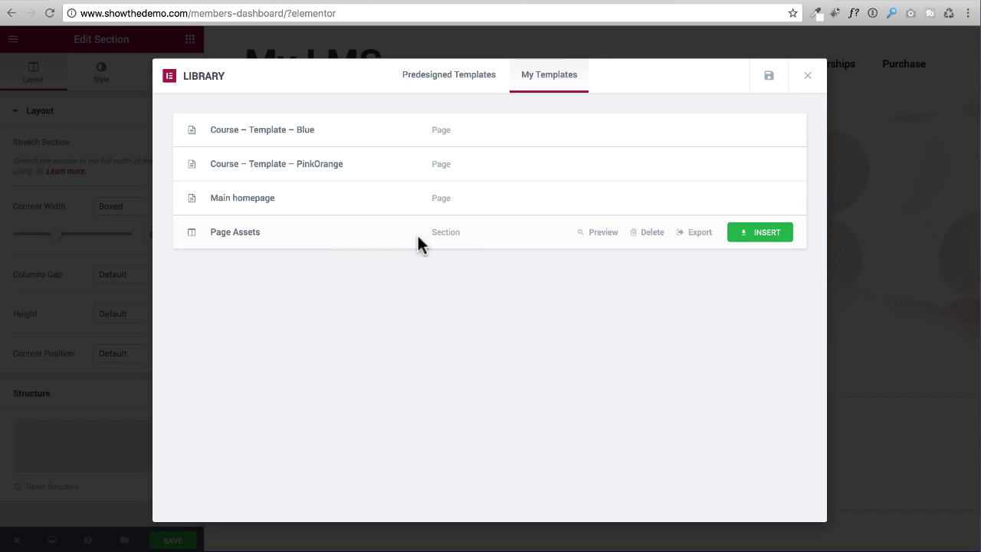
pyautogui.click(807, 77)
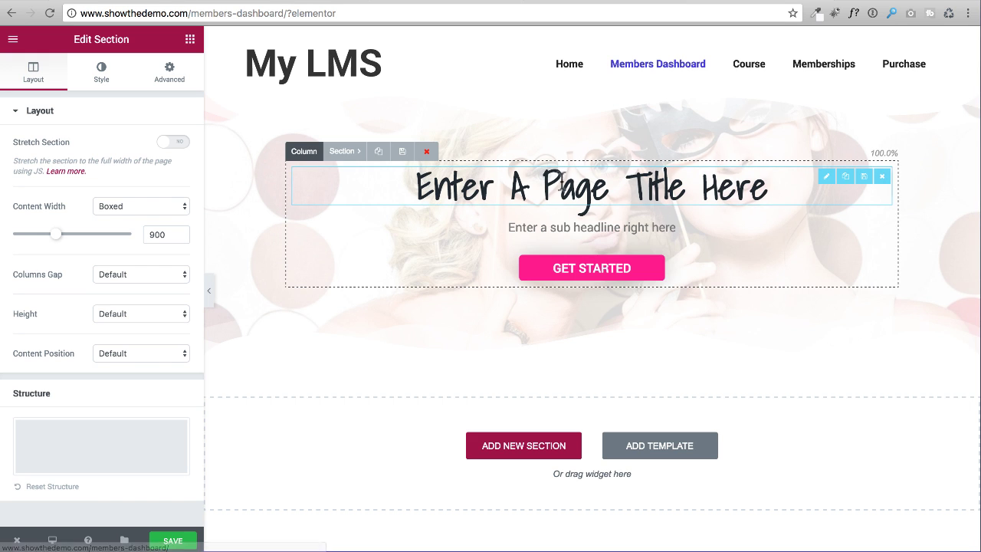
# Step: Change the header's title to "Members Dashboard" and its sub headline to "We just love our customers"
pyautogui.click(578, 196)
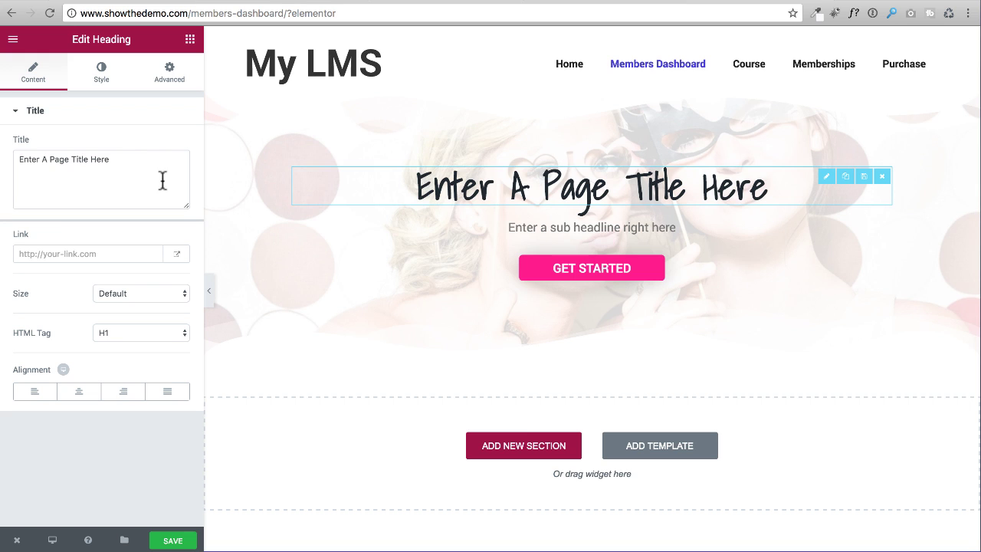
pyautogui.moveTo(150, 176); pyautogui.dragTo(134, 125)
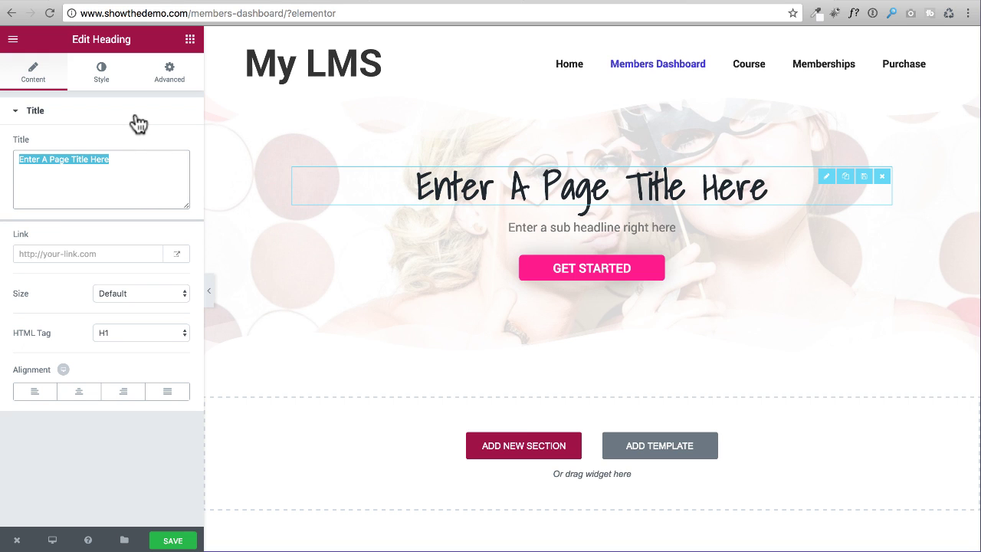
pyautogui.write('Members Dashboard')
pyautogui.click(565, 226)
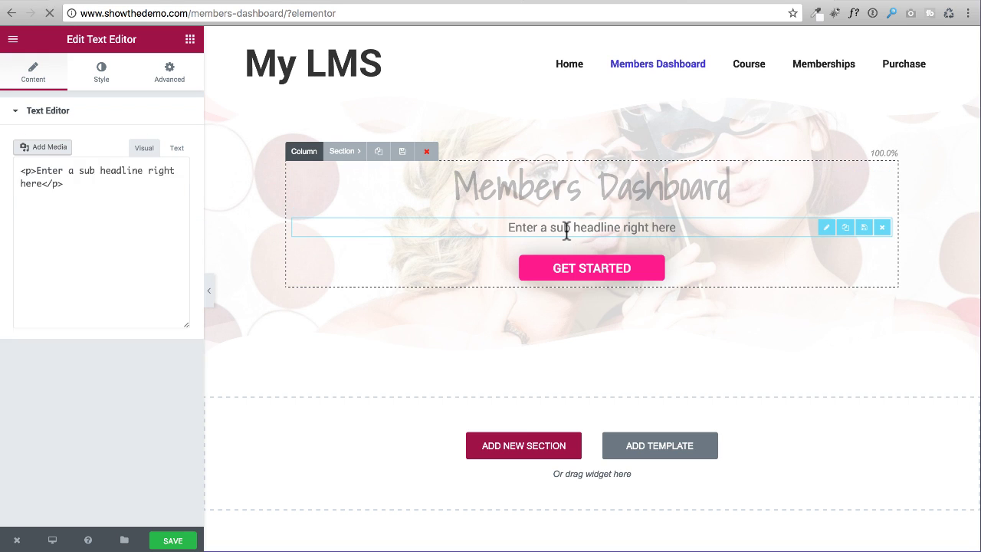
pyautogui.press('super+a')
pyautogui.write('We just love our customers')
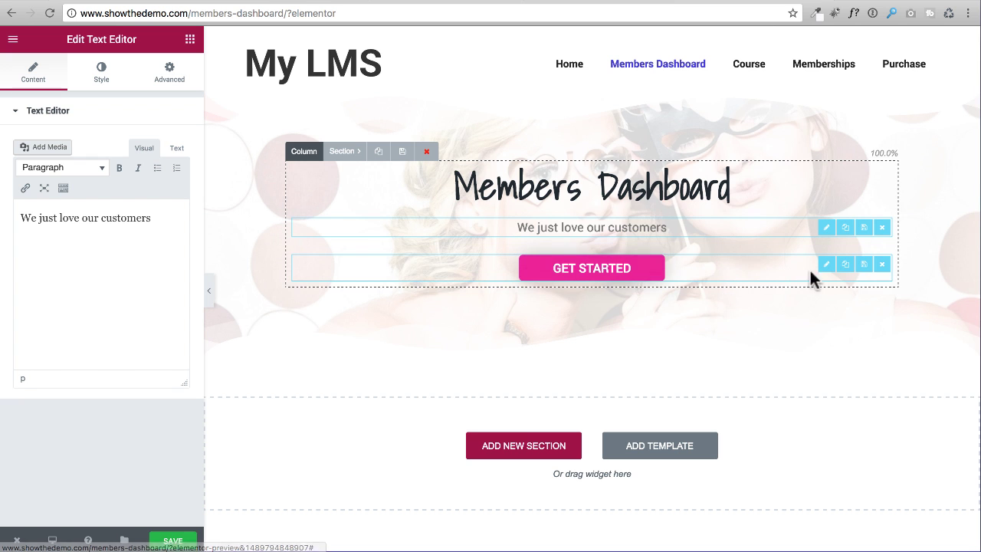
# Step: Delete the Get Started button from the Members Dashboard header section and save the page
pyautogui.moveTo(882, 273); pyautogui.dragTo(887, 272)
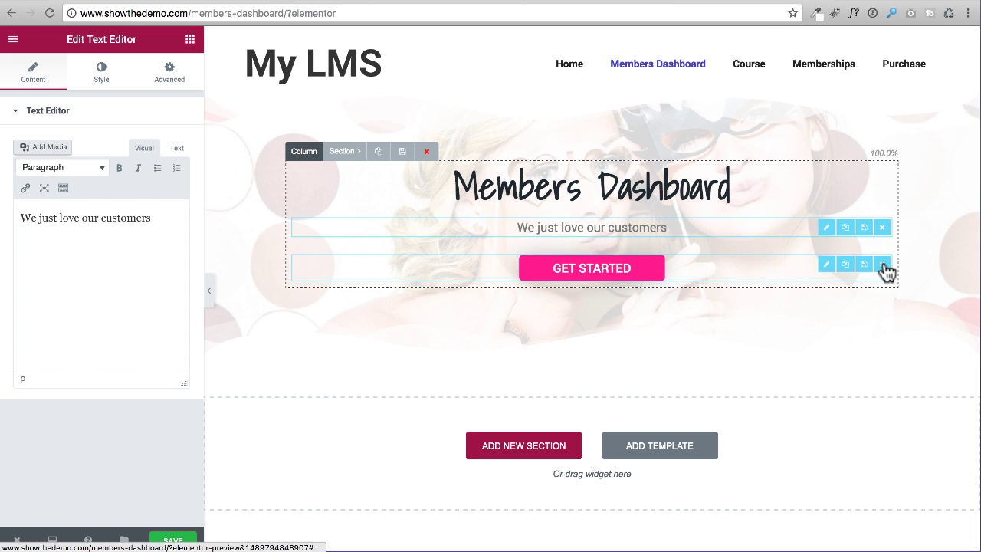
pyautogui.click(882, 265)
pyautogui.click(566, 265)
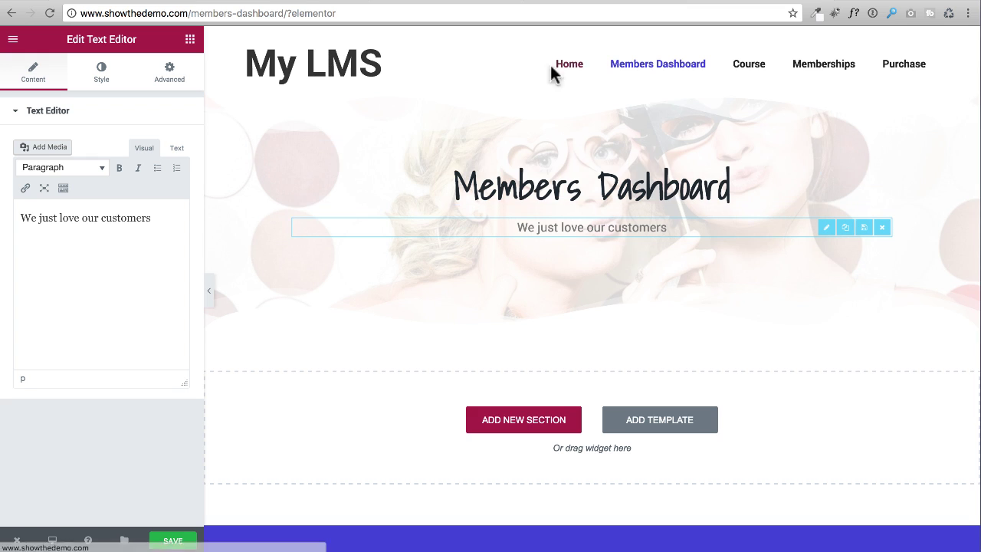
pyautogui.click(617, 318)
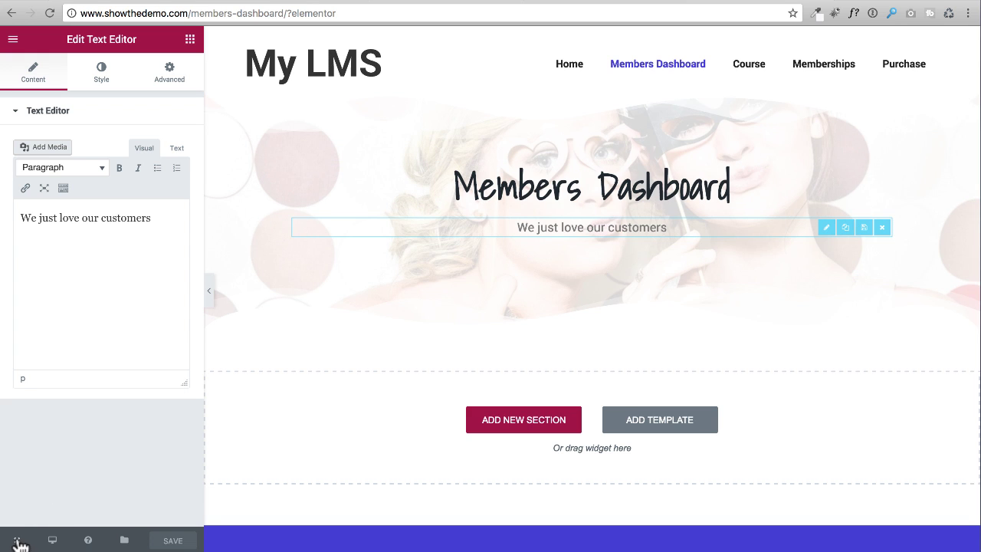
# Step: Leave the Elementor editor for the WordPress dashboard and open the Course page for editing from the list of all pages
pyautogui.moveTo(17, 540)
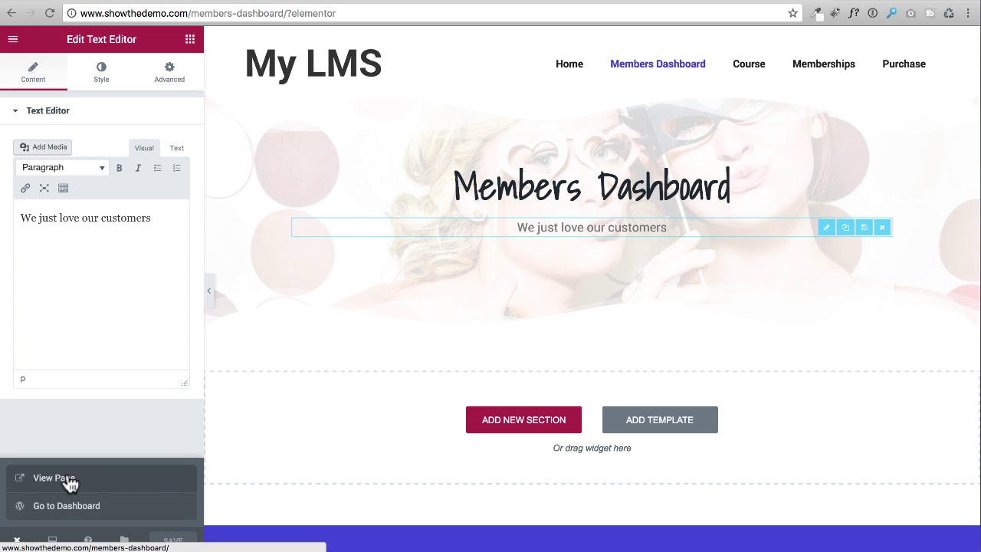
pyautogui.click(65, 509)
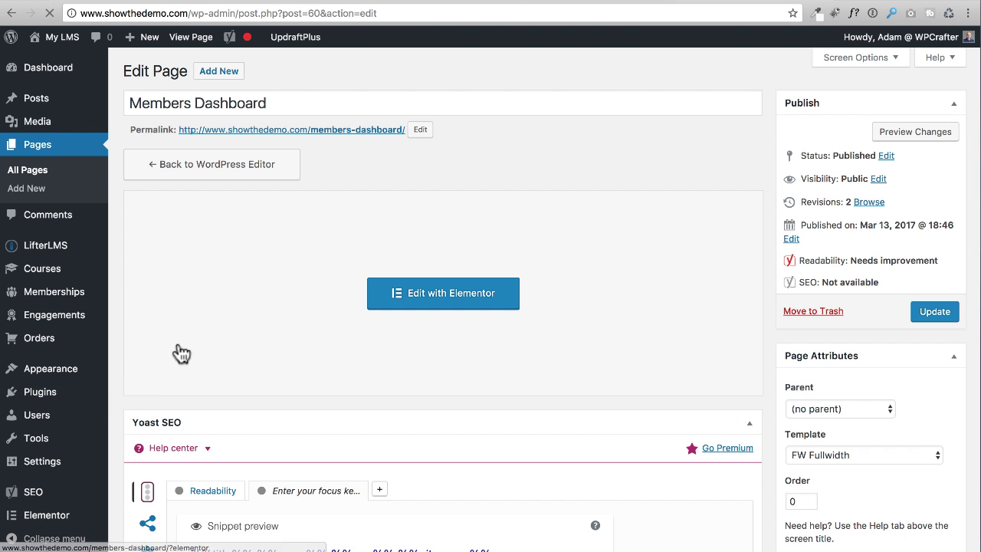
pyautogui.click(42, 175)
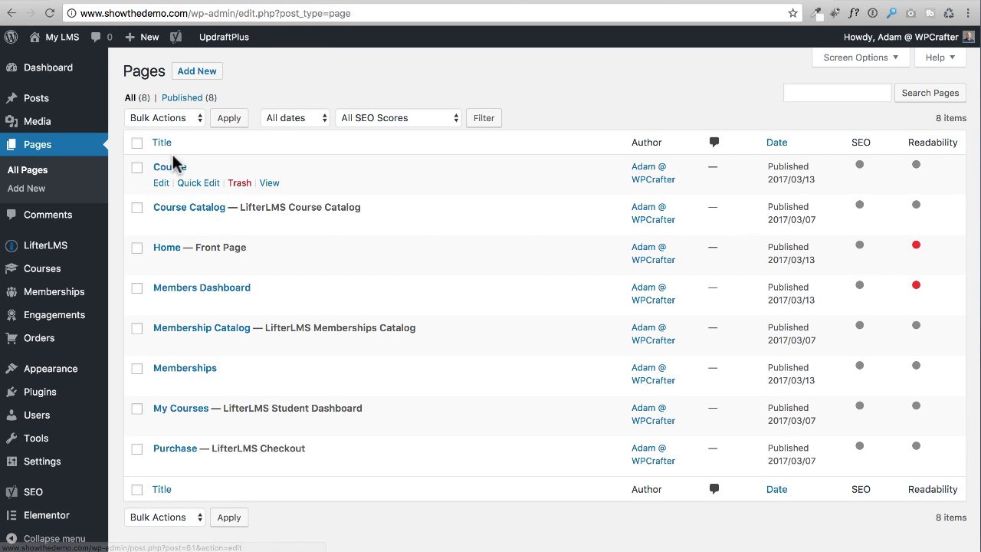
pyautogui.click(170, 167)
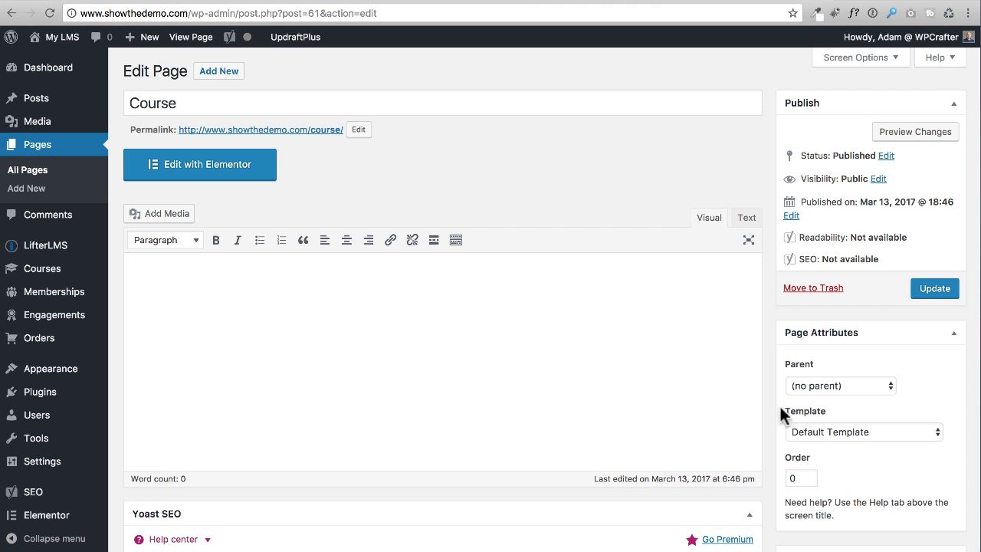
# Step: Set the Course page's template to FW Fullwidth and update the page
pyautogui.click(815, 431)
pyautogui.click(830, 446)
pyautogui.click(934, 290)
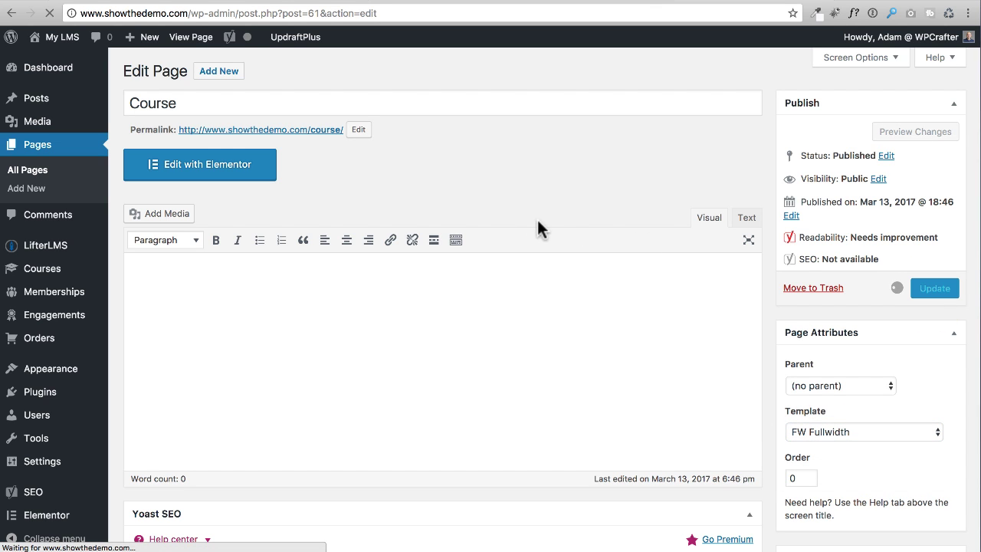
# Step: Open the Course page in Elementor, insert the saved Page Assets section template and delete its Get Started button
pyautogui.click(188, 205)
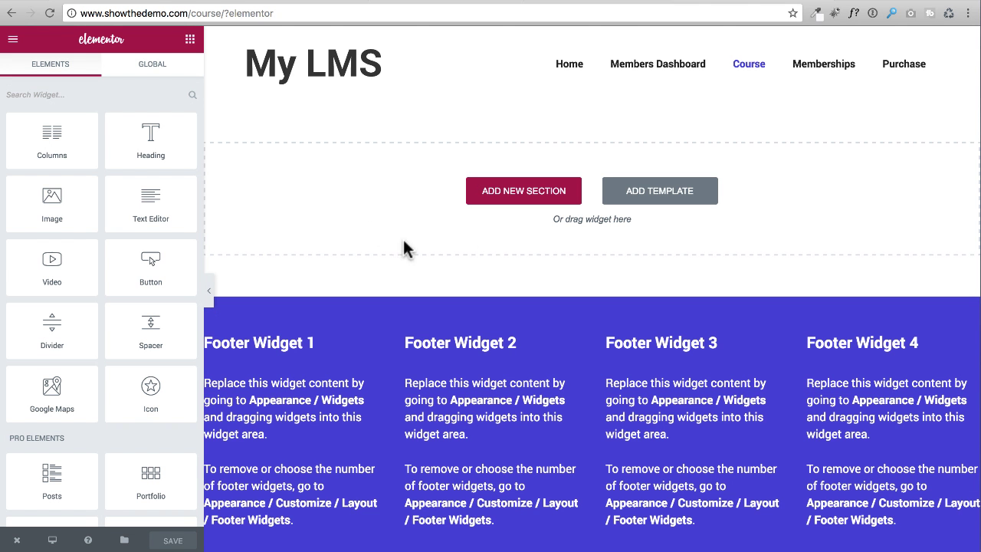
pyautogui.click(656, 203)
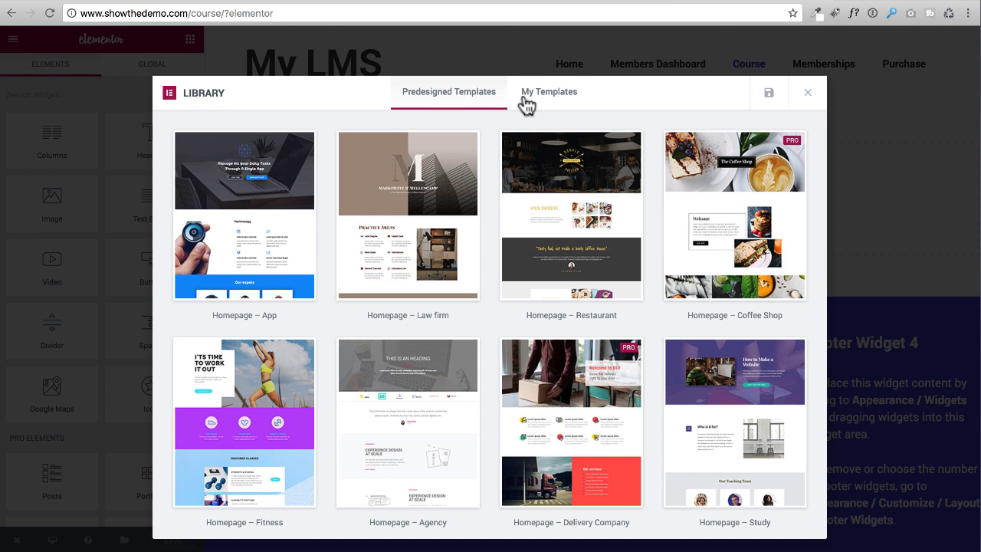
pyautogui.click(551, 93)
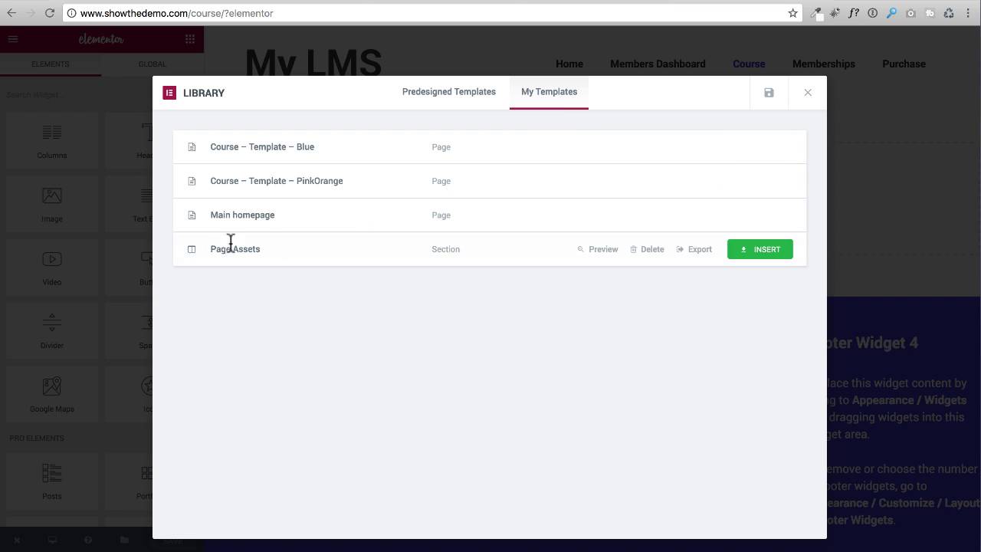
pyautogui.click(765, 253)
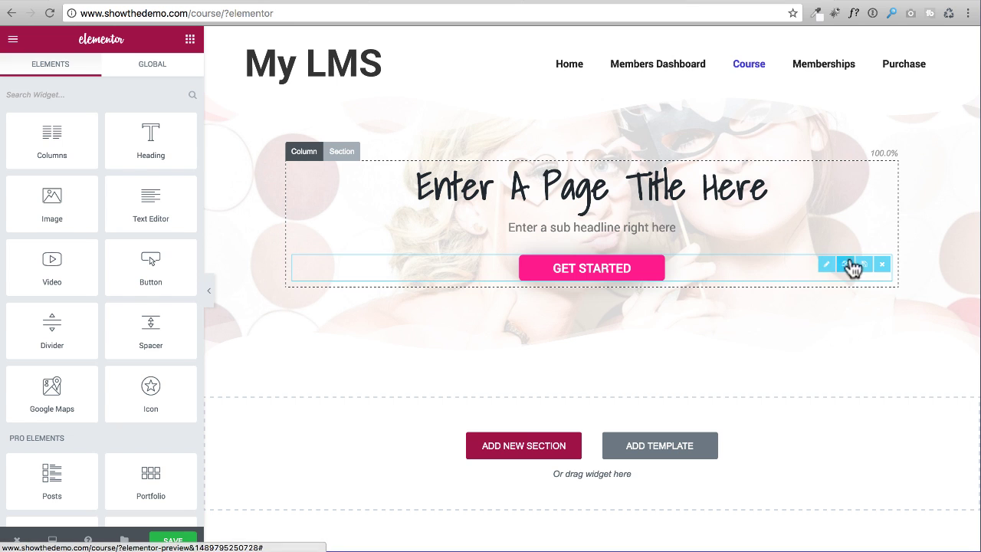
pyautogui.click(881, 266)
pyautogui.click(585, 269)
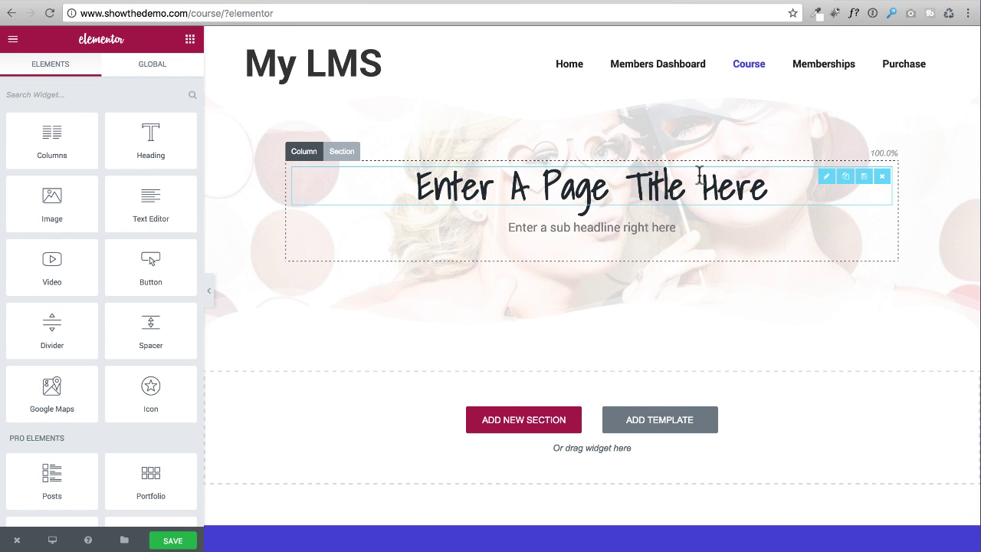